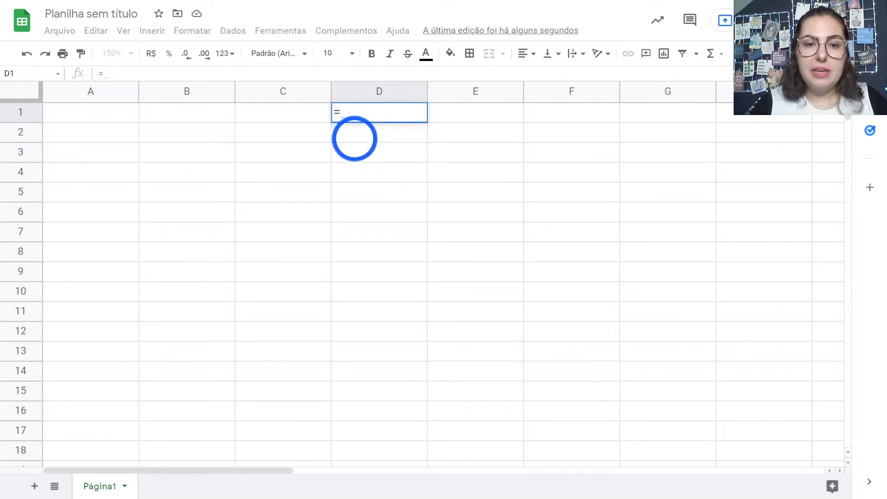
Try pointing the formula in D1 at several different cells, including D2, E2 and C5.
click(354, 132)
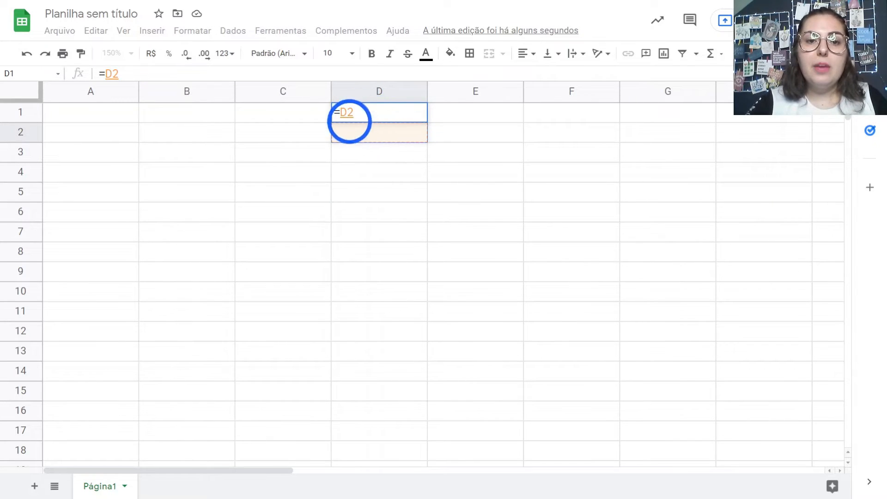
click(475, 133)
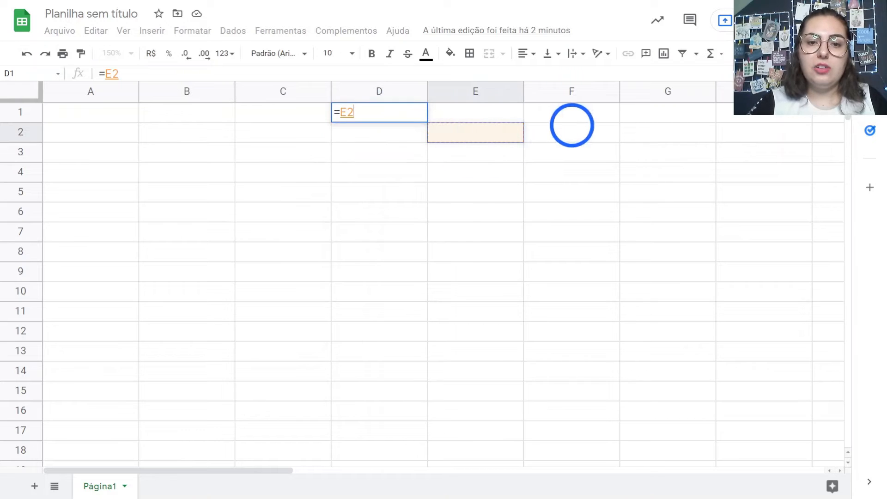
click(568, 132)
click(647, 113)
click(652, 137)
click(647, 189)
click(291, 158)
click(237, 192)
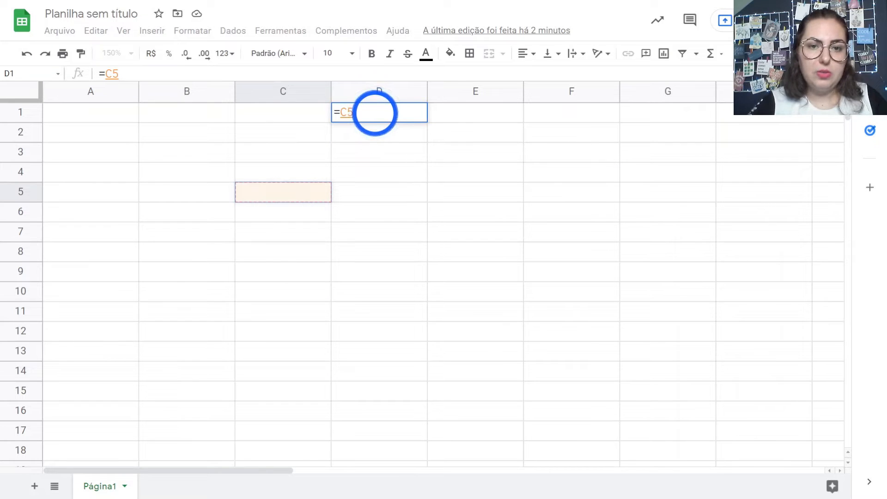
Clear the unfinished formula from D1 and reselect the empty cell.
key(BackSpace)
key(BackSpace)
key(BackSpace)
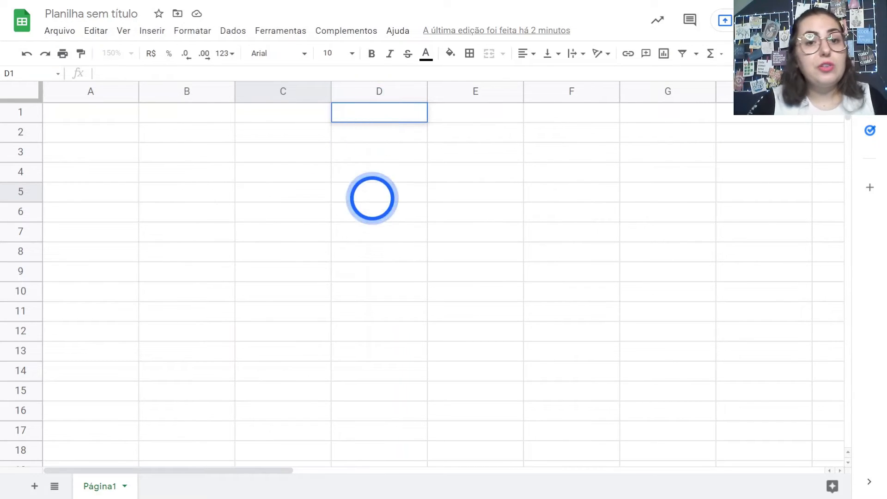
click(370, 172)
click(367, 112)
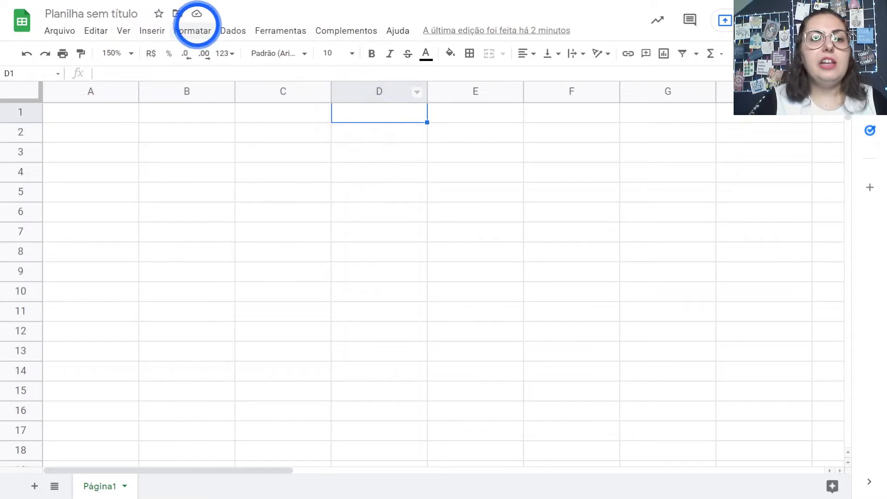
Look through the complete list of functions available for insertion, from ABS to Z.TEST.
click(148, 31)
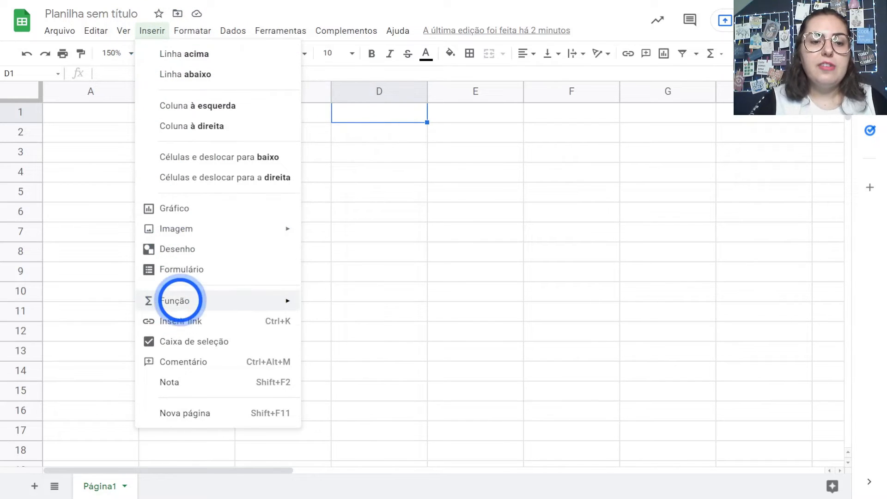
mouse_move(208, 298)
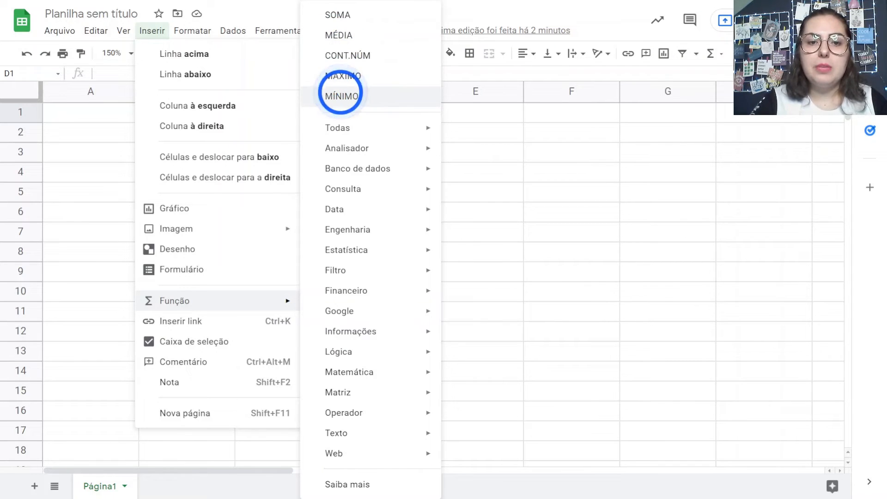
mouse_move(338, 119)
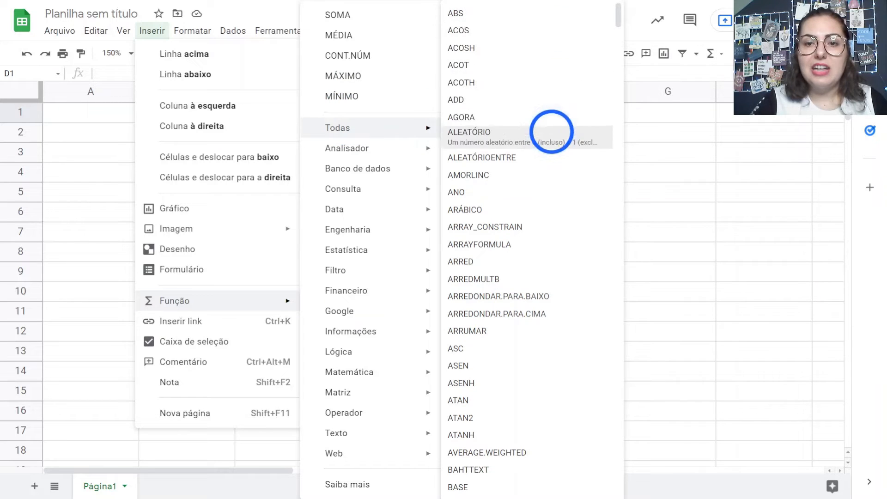
scroll(545, 132, down, 4)
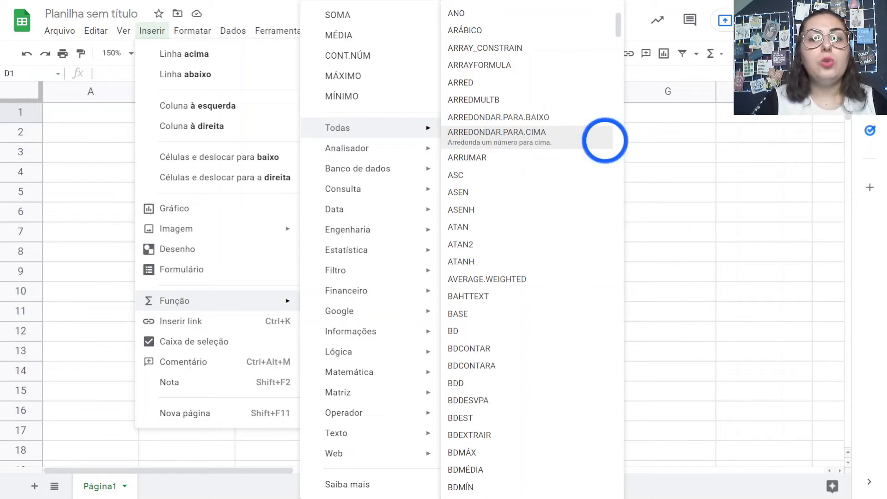
scroll(568, 174, down, 10)
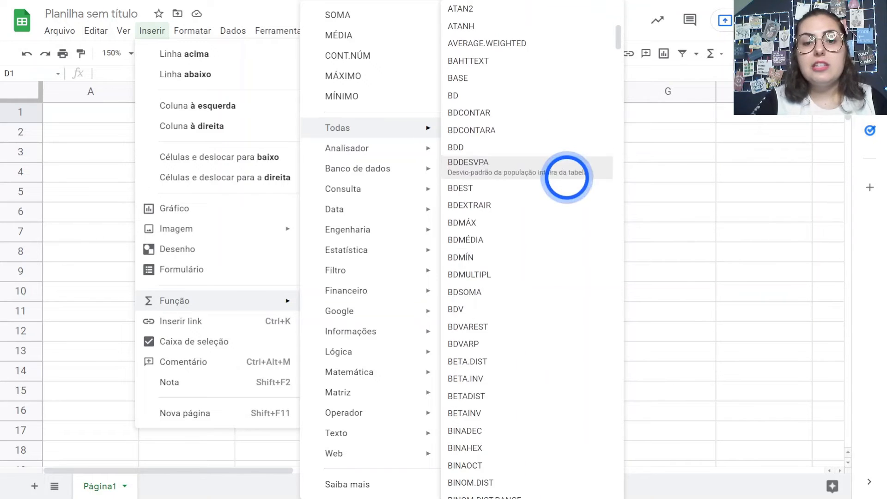
scroll(537, 232, down, 20)
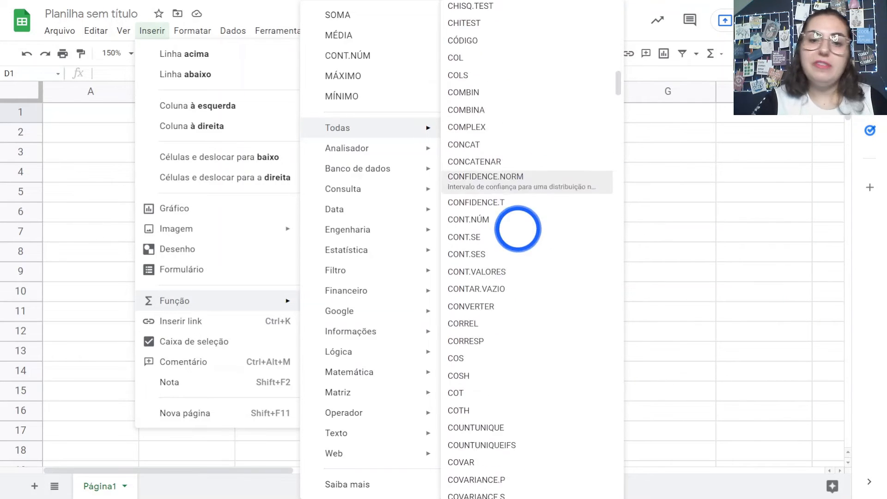
scroll(504, 222, down, 20)
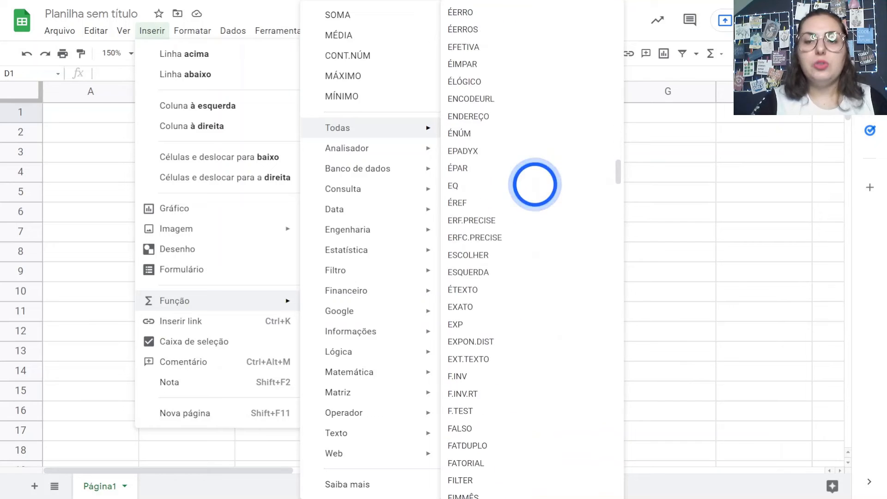
scroll(535, 192, down, 20)
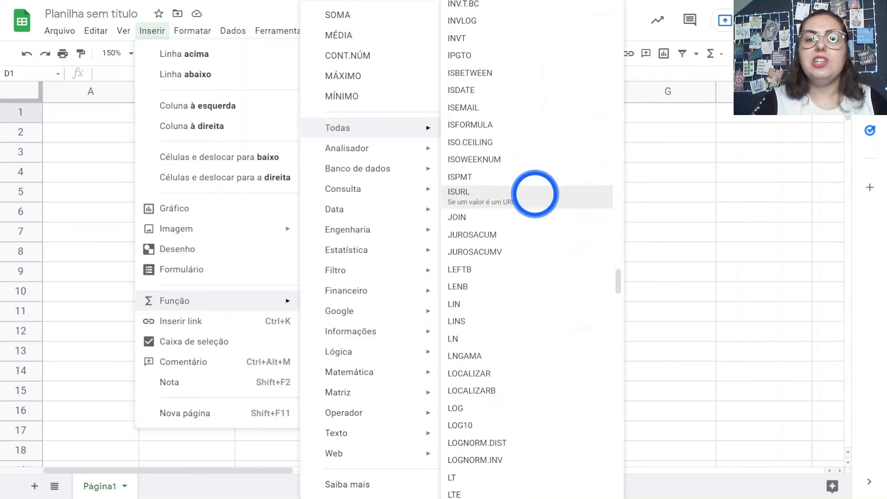
scroll(537, 193, down, 20)
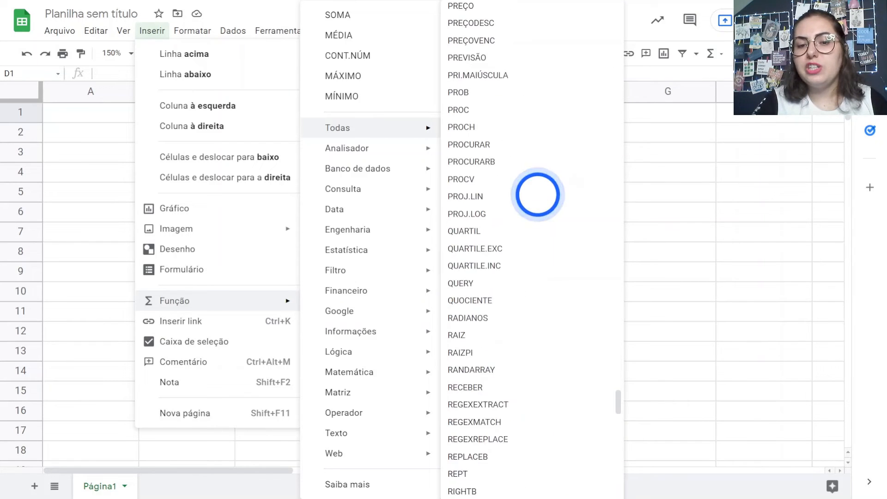
scroll(538, 194, down, 20)
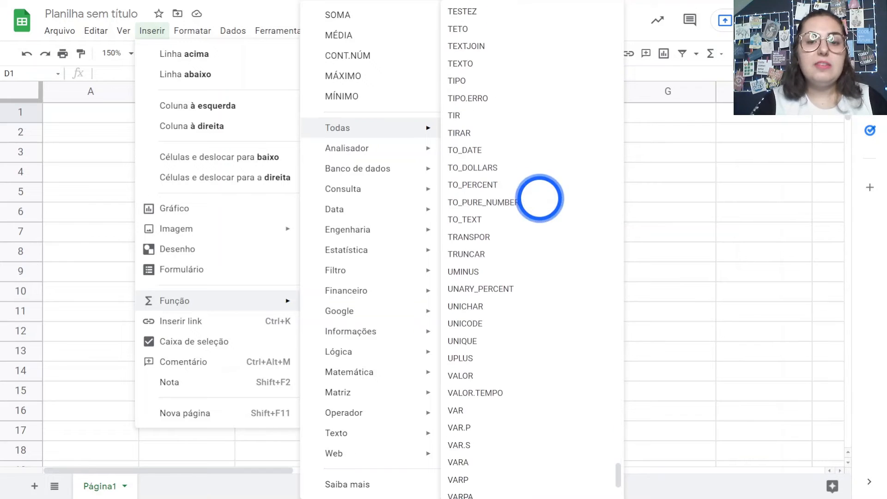
scroll(539, 197, down, 1)
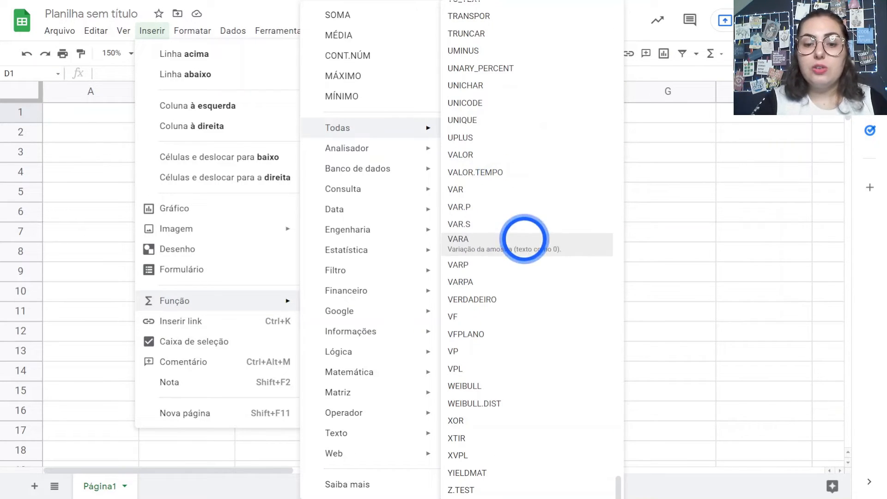
Insert the AGORA function from the Data function category into D1.
mouse_move(365, 146)
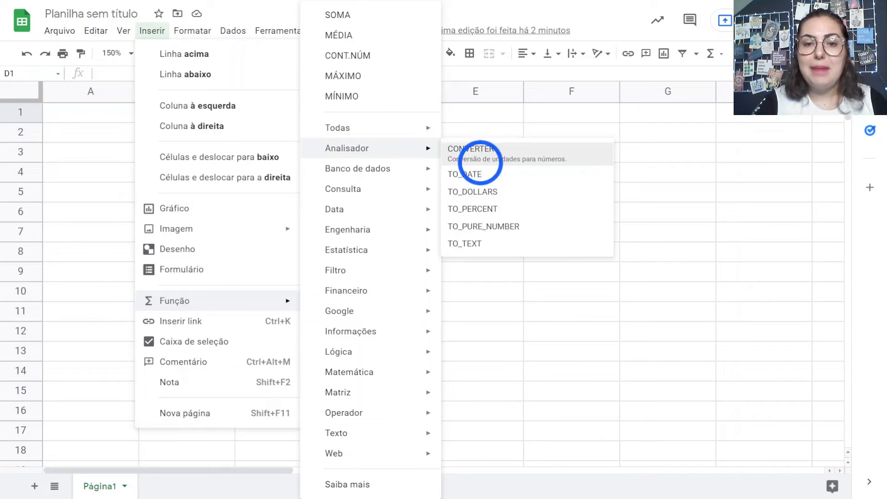
mouse_move(391, 168)
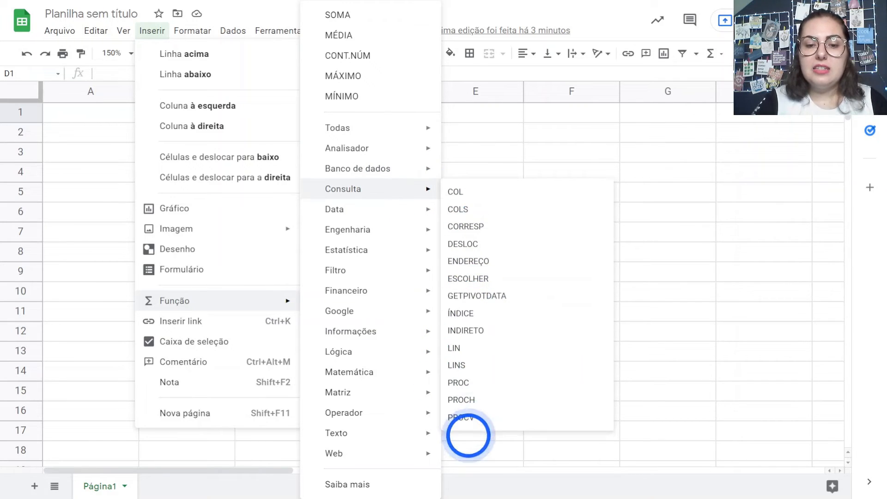
mouse_move(377, 206)
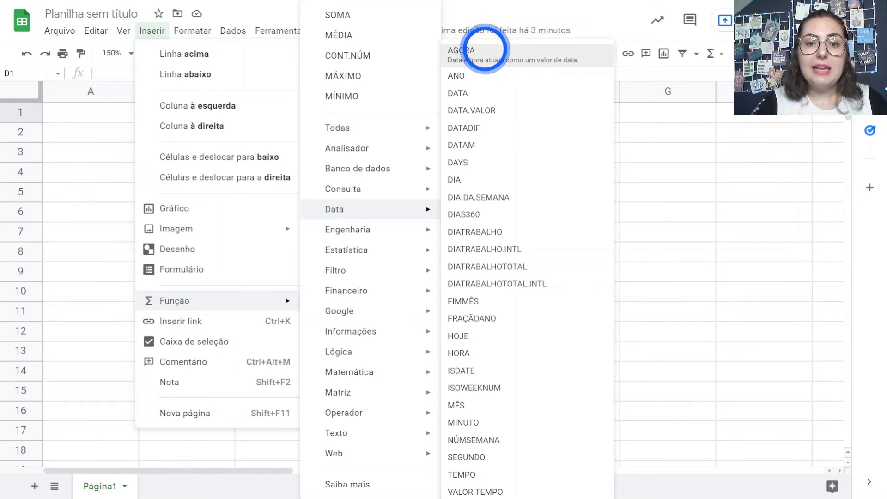
click(484, 49)
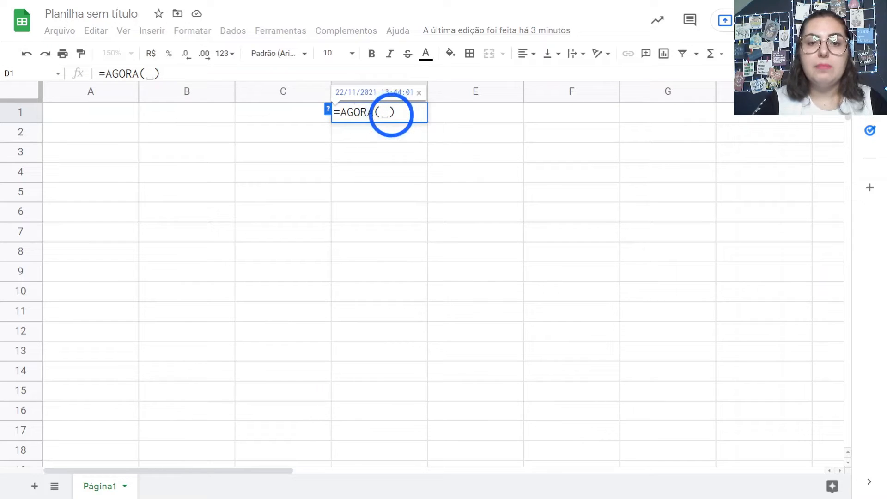
key(Return)
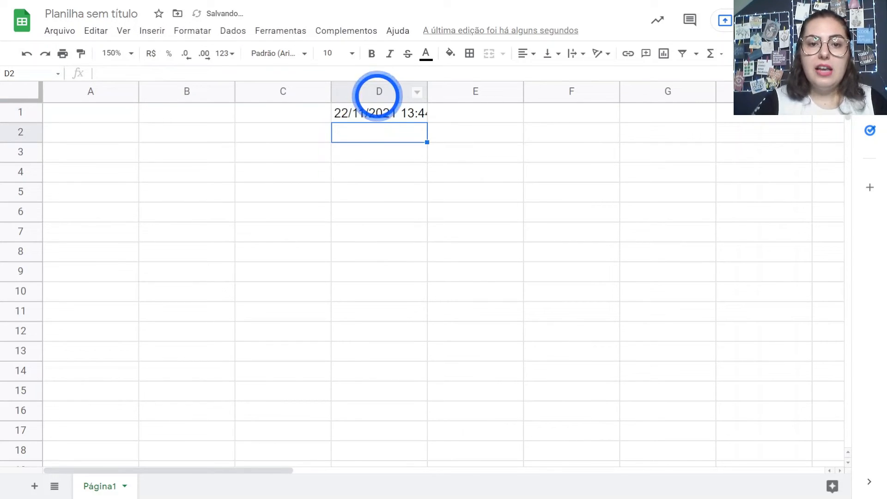
Narrow column D so only the date part of the timestamp in D1 fits, and clear that cell.
click(365, 109)
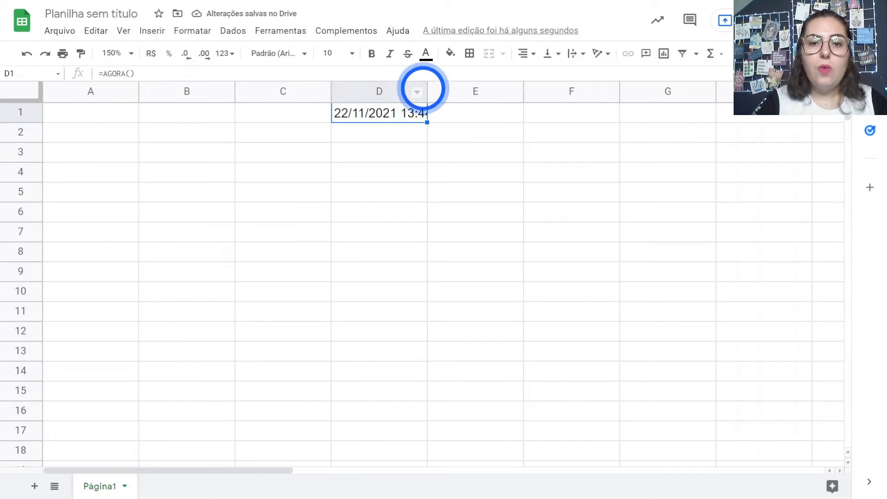
drag(426, 89, 444, 91)
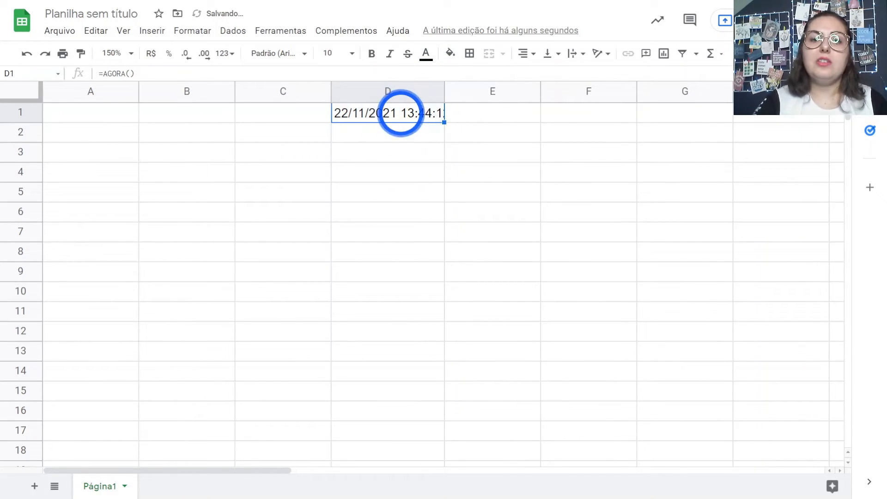
drag(443, 90, 395, 93)
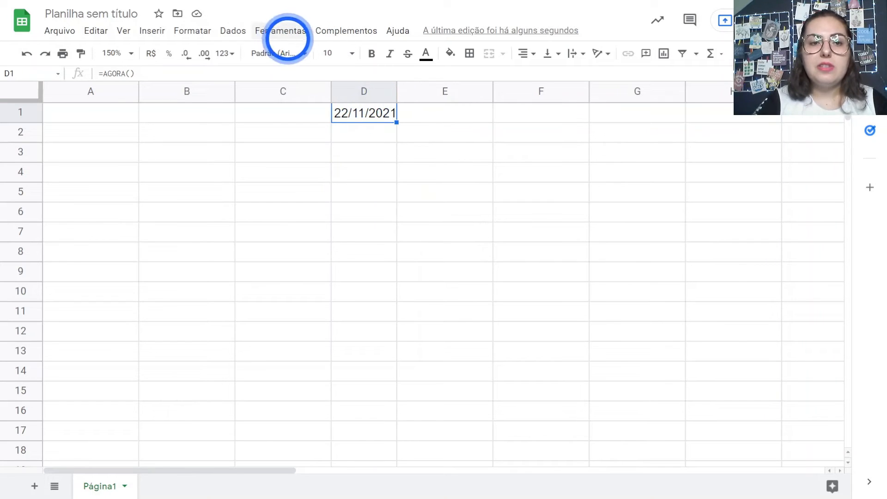
key(Delete)
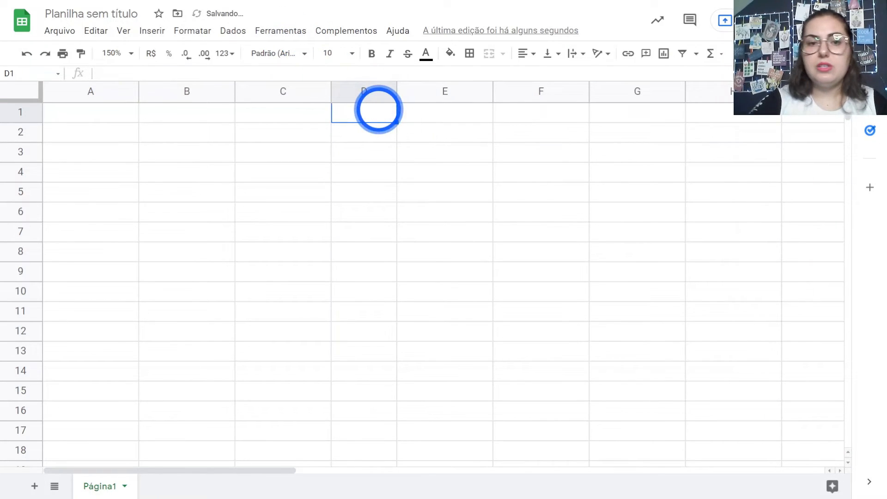
Examine the insertable function categories, including Filtro, Google and Operador, and look through the Matemática functions.
click(235, 30)
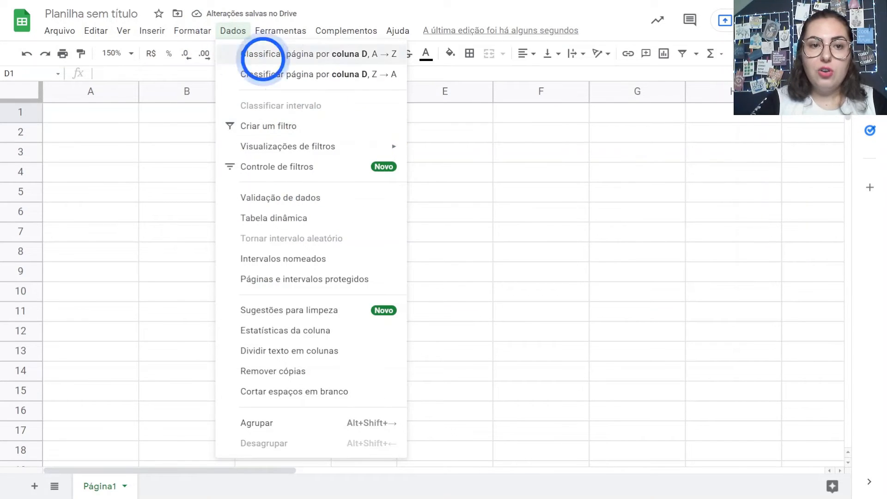
mouse_move(152, 31)
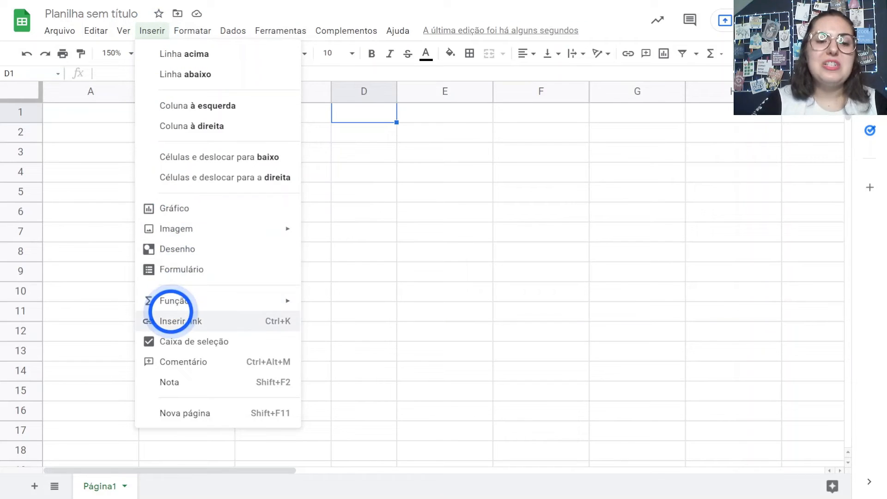
click(180, 301)
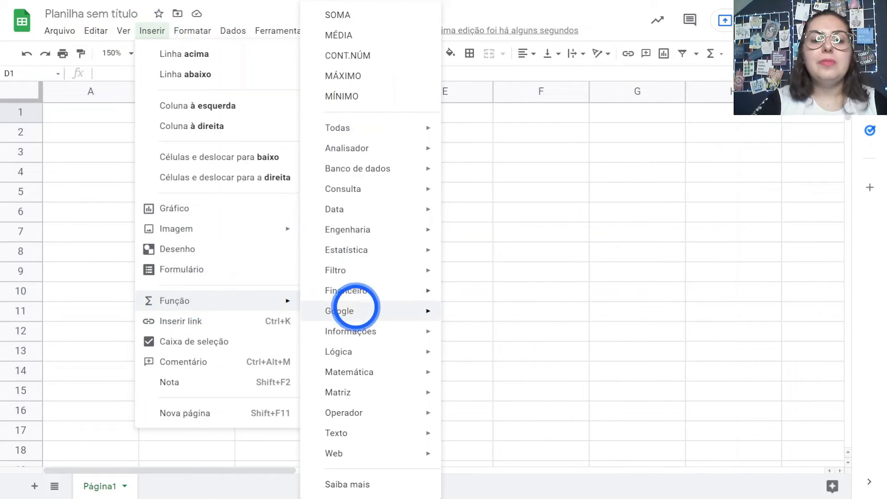
mouse_move(393, 248)
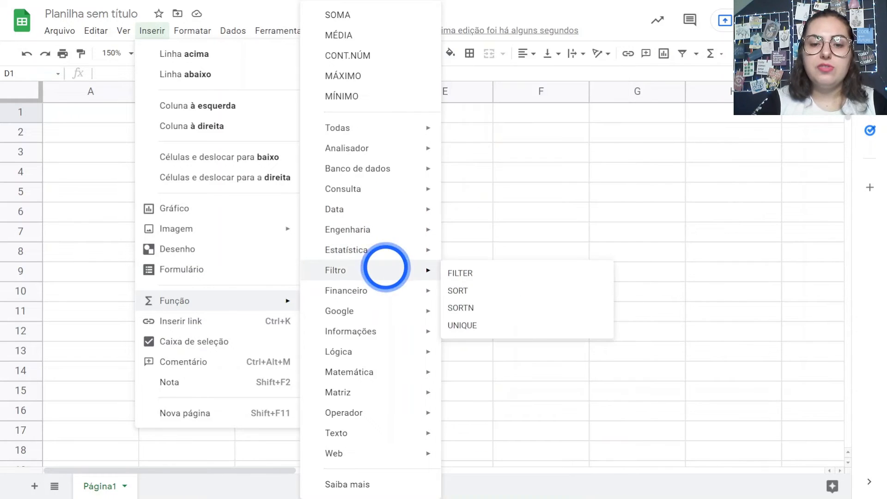
mouse_move(375, 307)
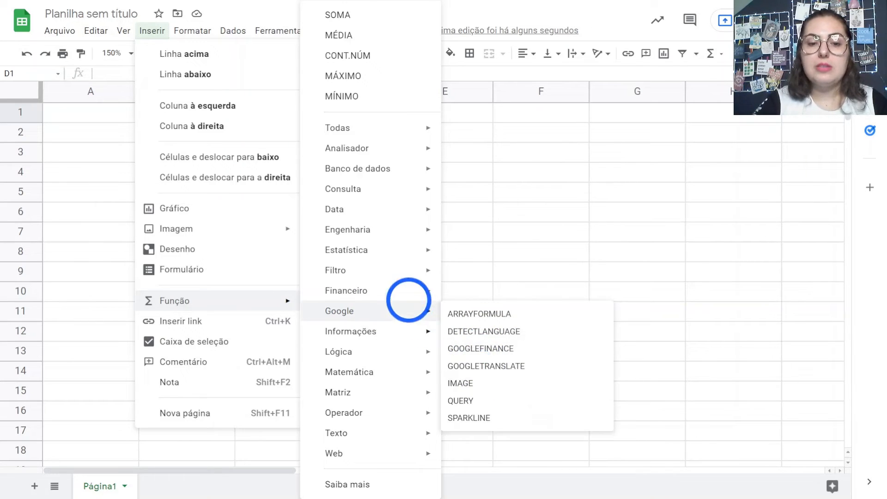
mouse_move(411, 350)
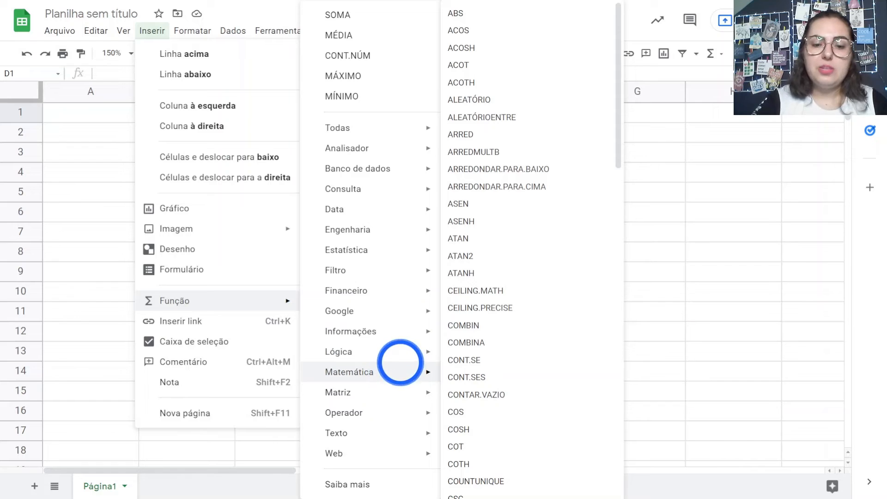
mouse_move(383, 409)
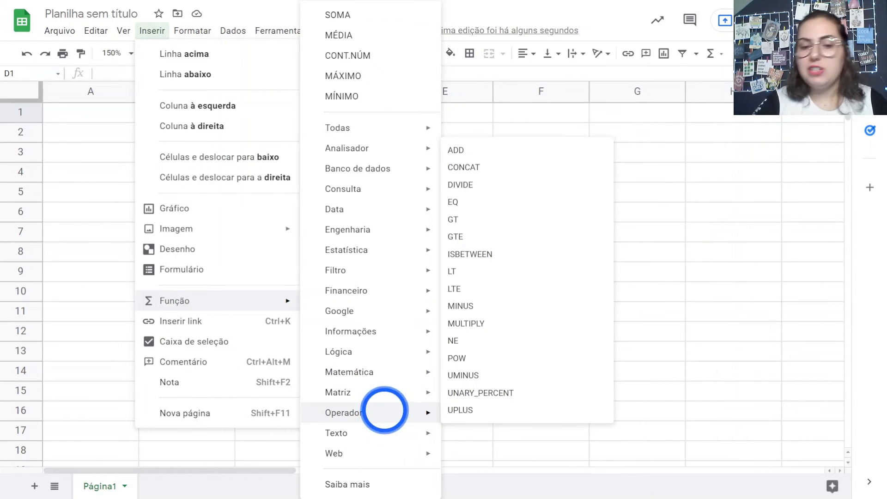
mouse_move(409, 366)
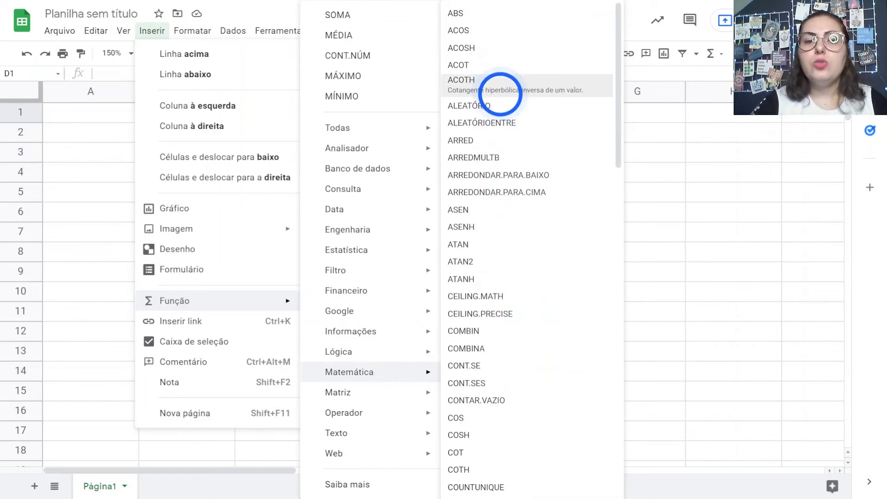
scroll(512, 236, down, 5)
scroll(512, 237, down, 15)
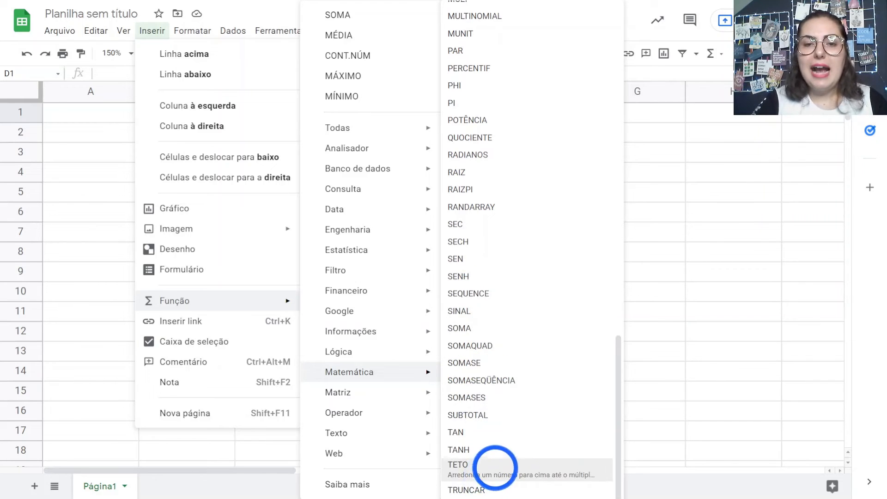
scroll(517, 307, up, 8)
scroll(512, 307, up, 10)
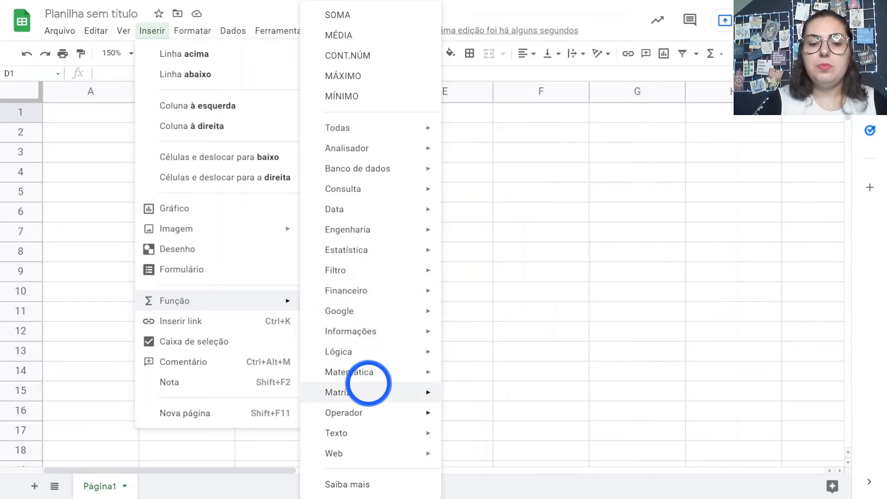
Start a formula in A1 with the suggested SOMA function.
mouse_move(372, 352)
click(701, 255)
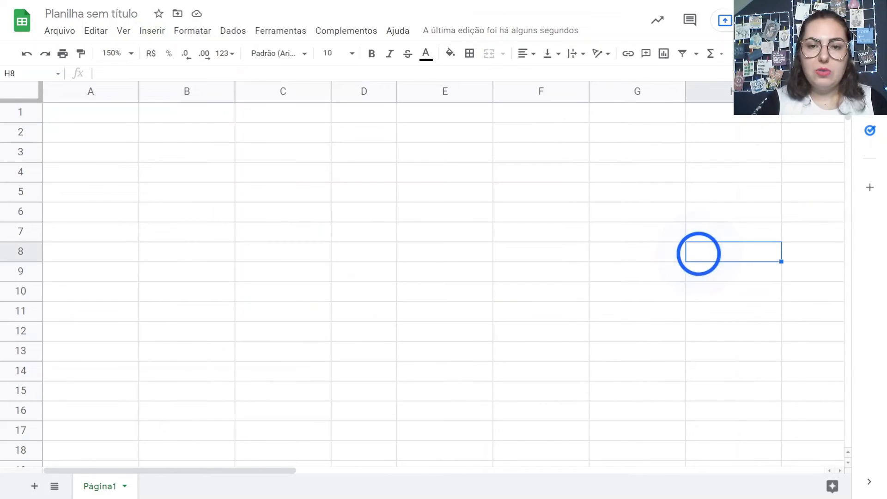
click(84, 115)
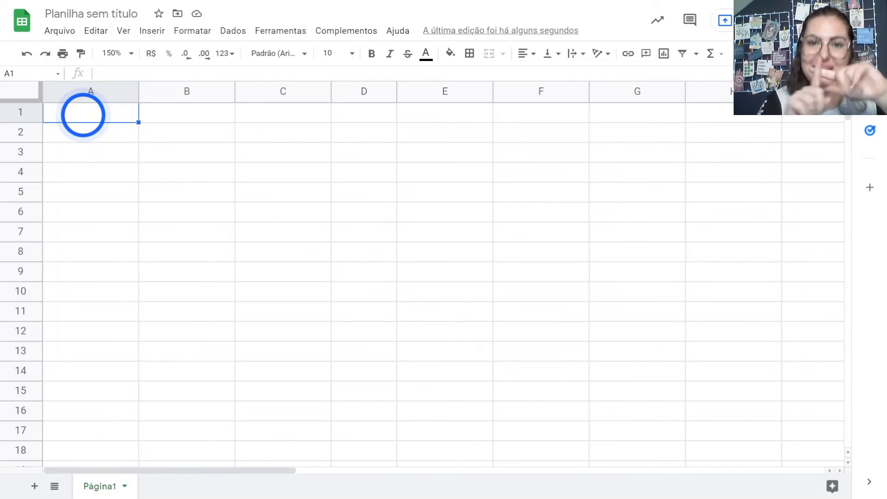
text(=)
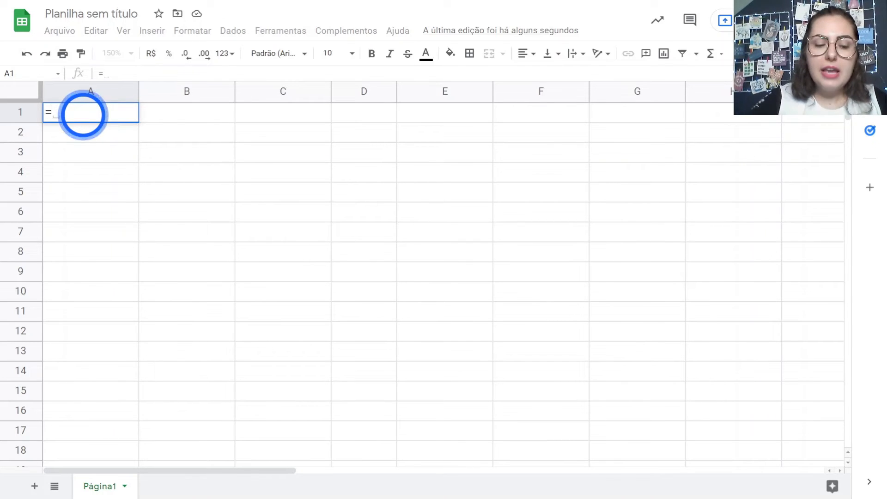
text(S)
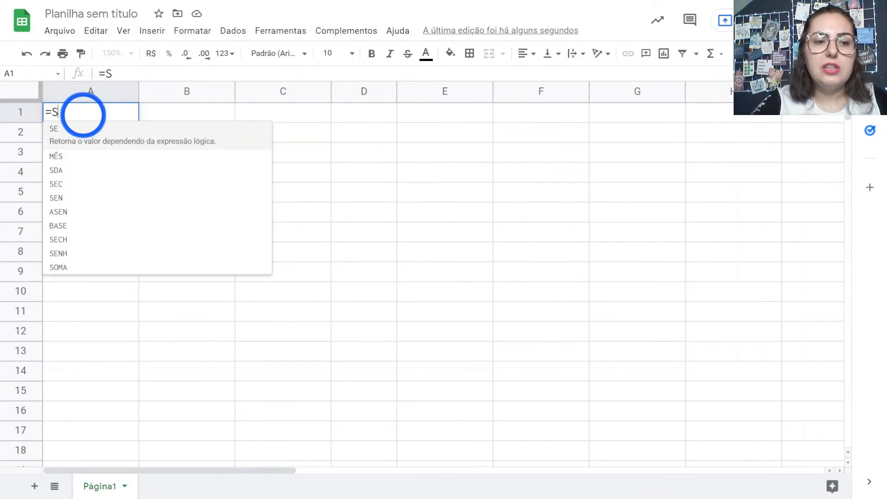
text(O)
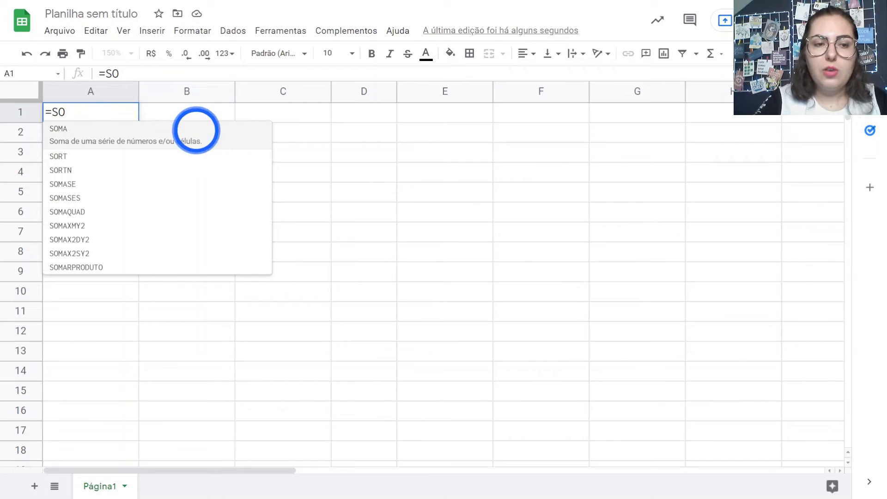
click(176, 135)
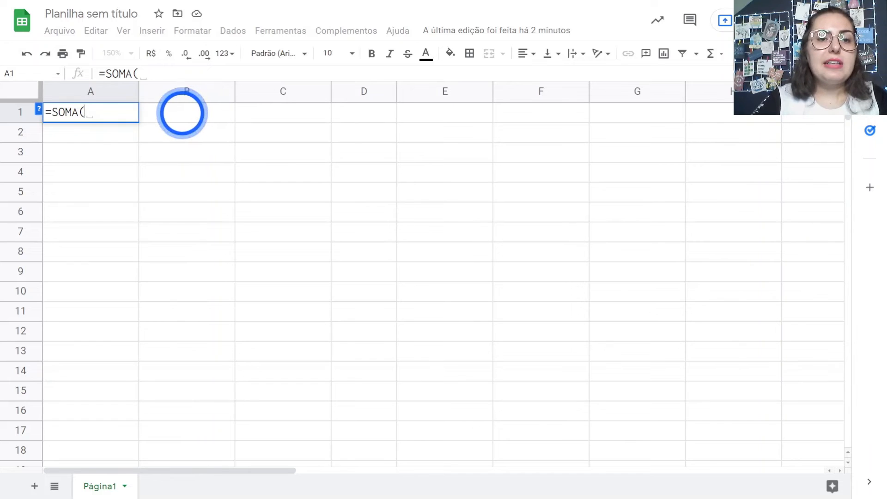
Try the range B1:F1 as the SOMA argument in A1, and complete the formula as =SOMA(D1;E1) instead.
click(179, 113)
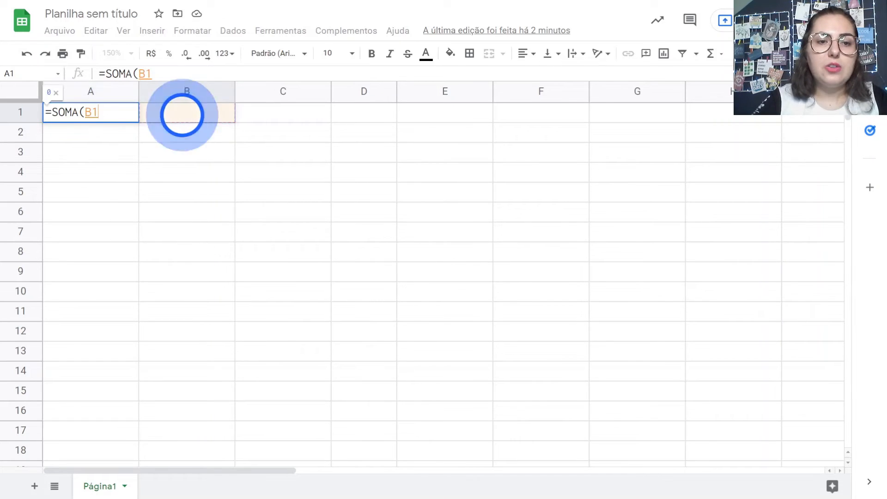
drag(235, 117, 499, 110)
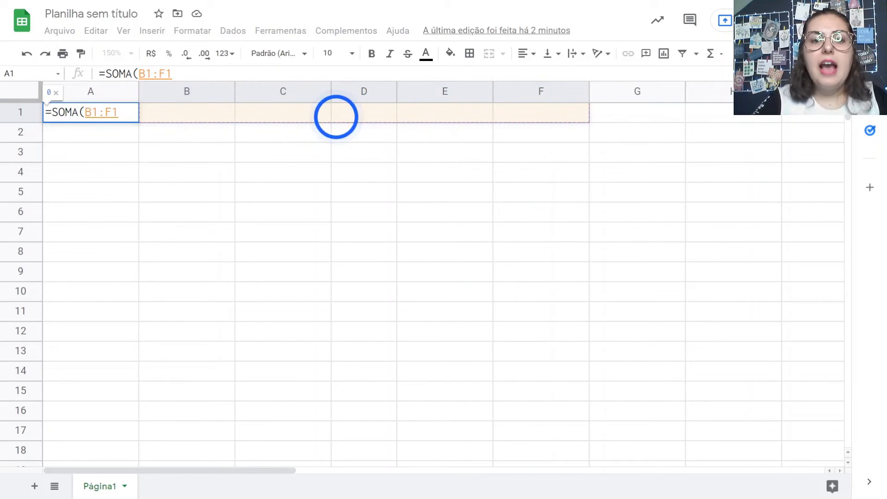
click(354, 114)
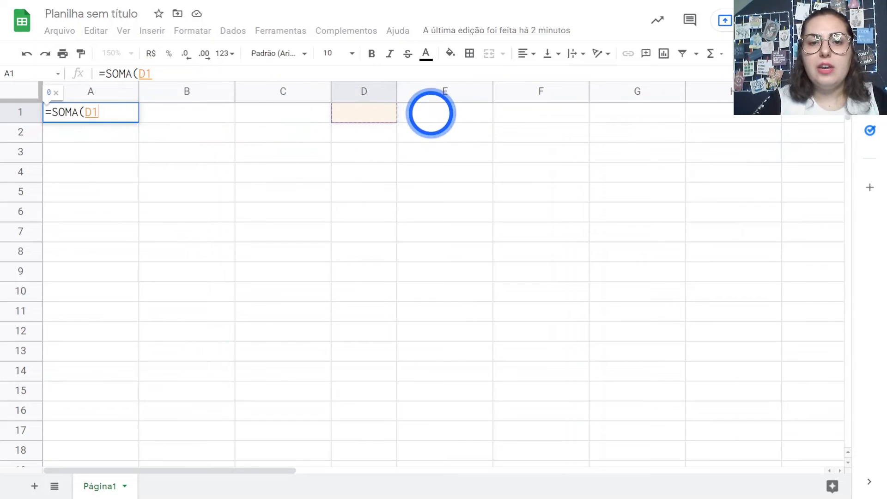
text(;)
click(431, 113)
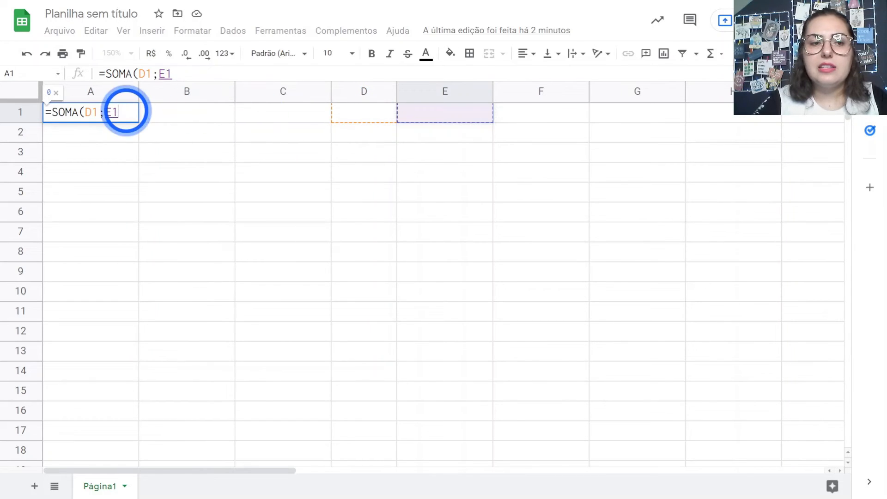
text())
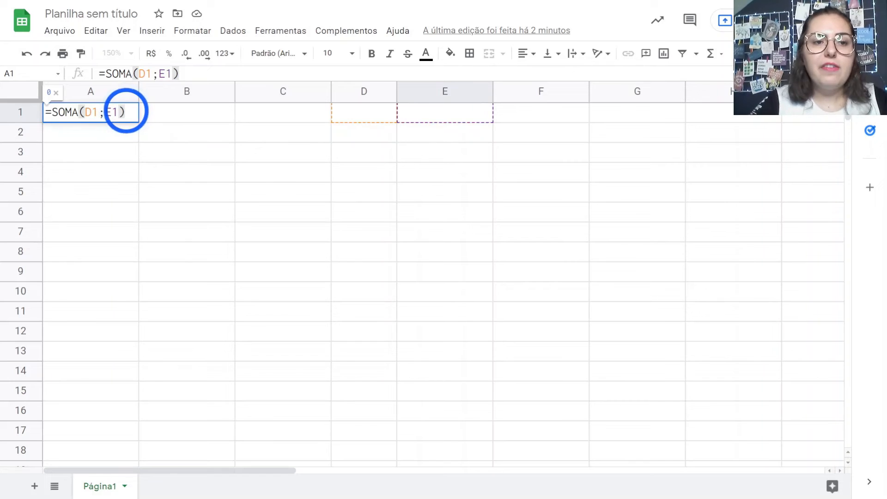
key(Return)
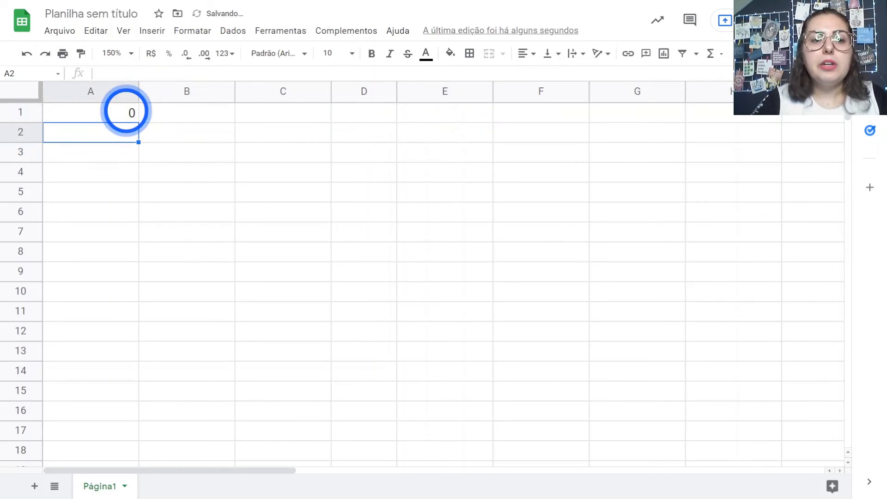
Enter 60 in D1 and 70 in E1 as values for the SOMA formula in A1.
click(126, 111)
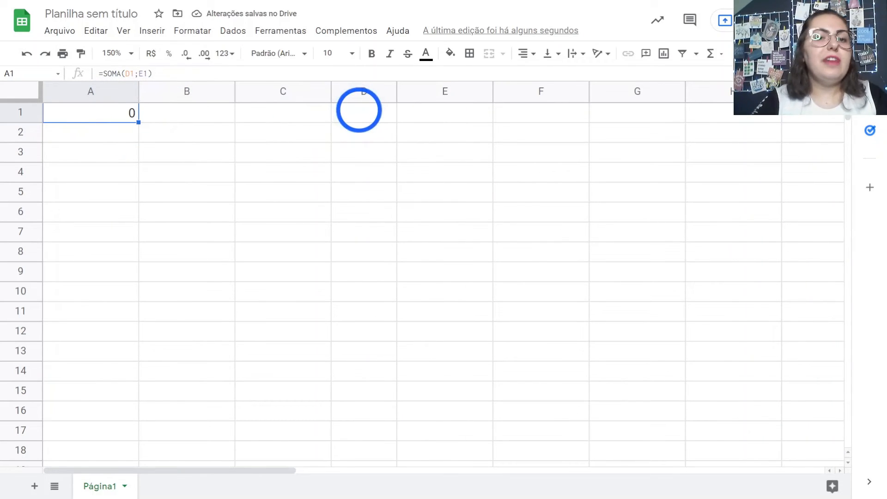
click(359, 110)
text(60)
key(Tab)
text(70)
key(Return)
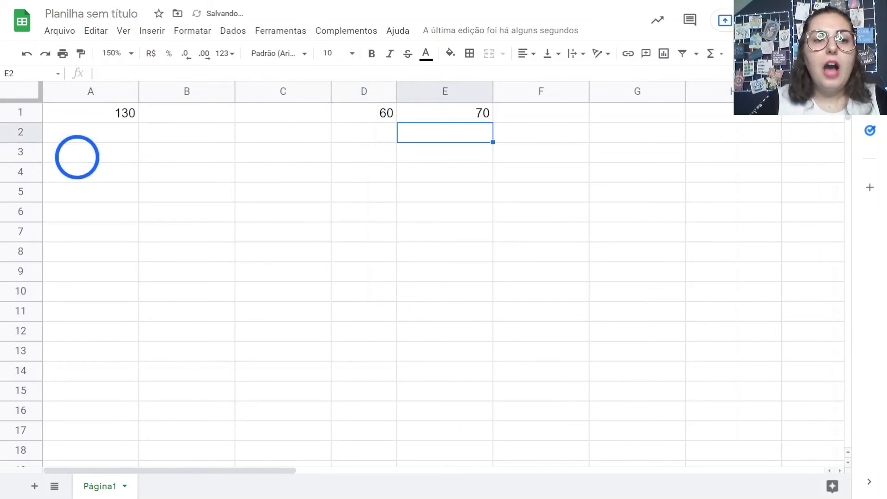
Change D1 to 150 and review the SOMA formula in A1 together with the cells D1 and E1 it references.
click(125, 112)
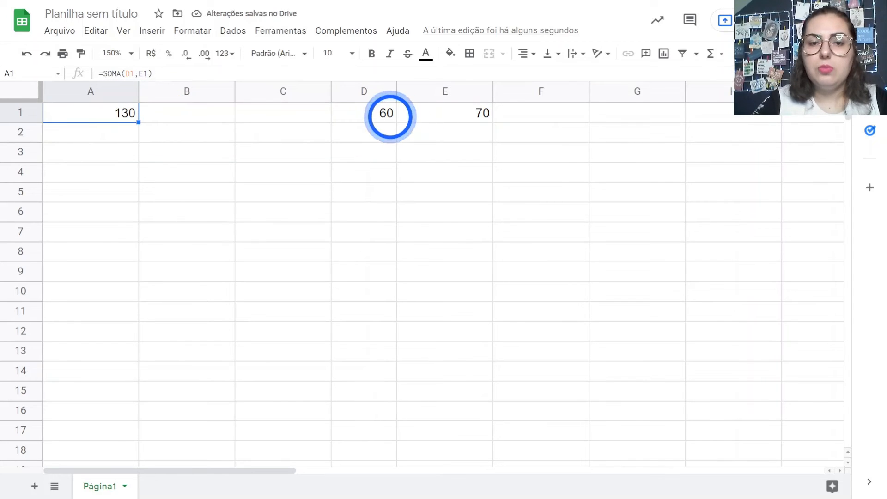
click(391, 117)
text(150)
key(Return)
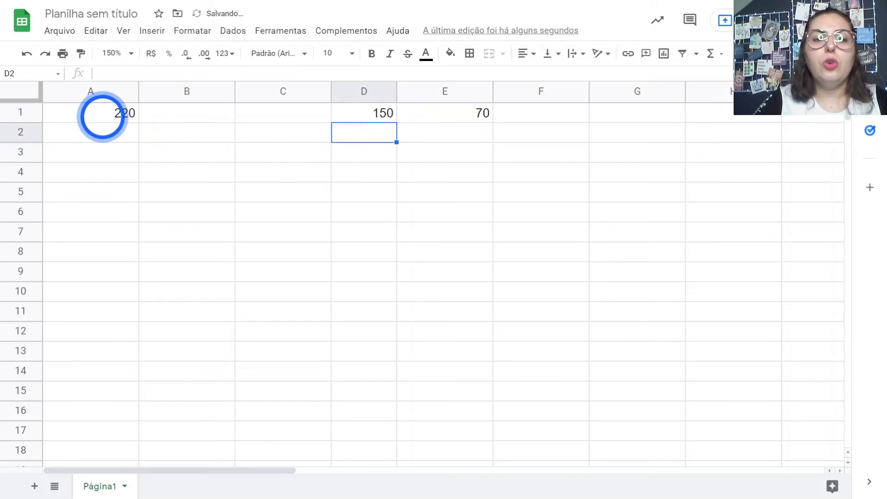
drag(383, 112, 432, 113)
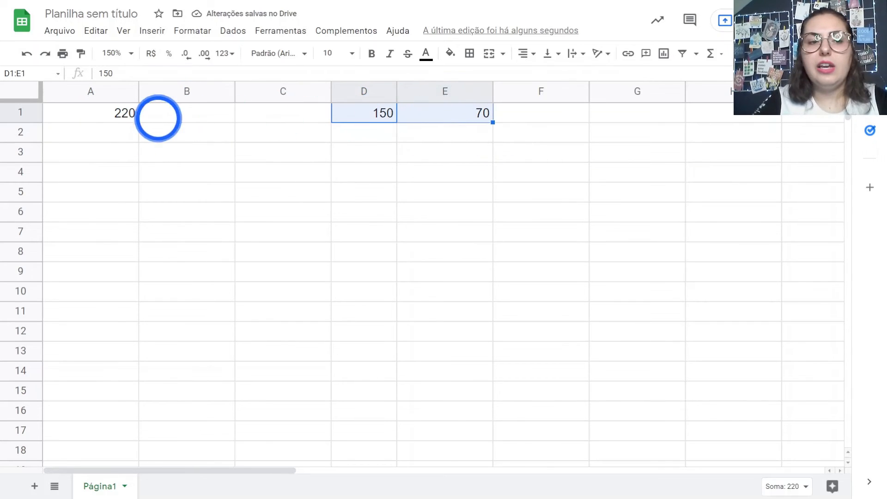
click(109, 115)
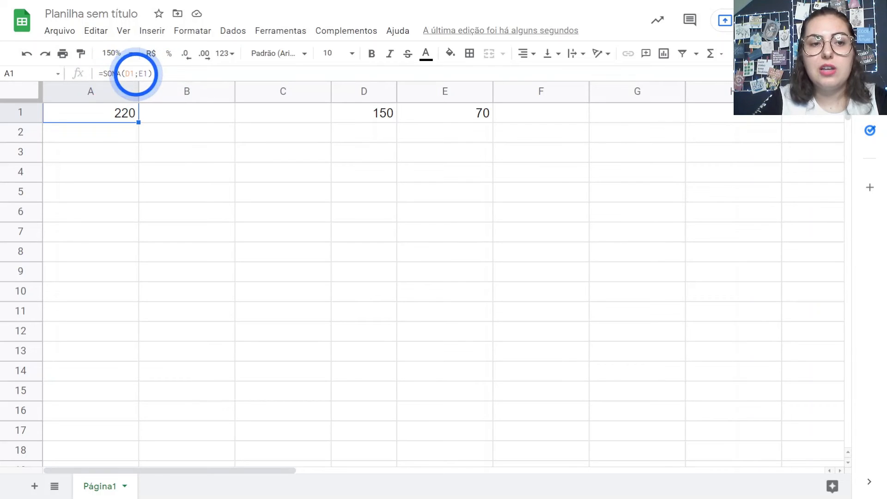
click(110, 73)
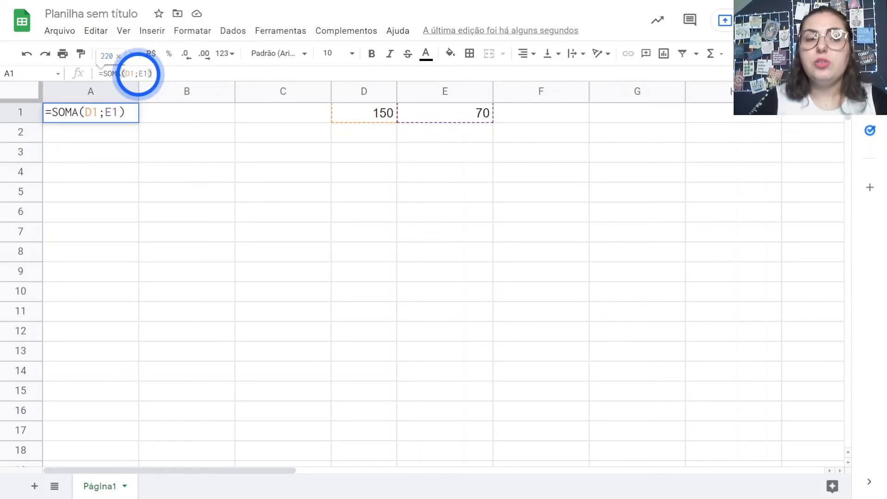
click(93, 145)
click(99, 115)
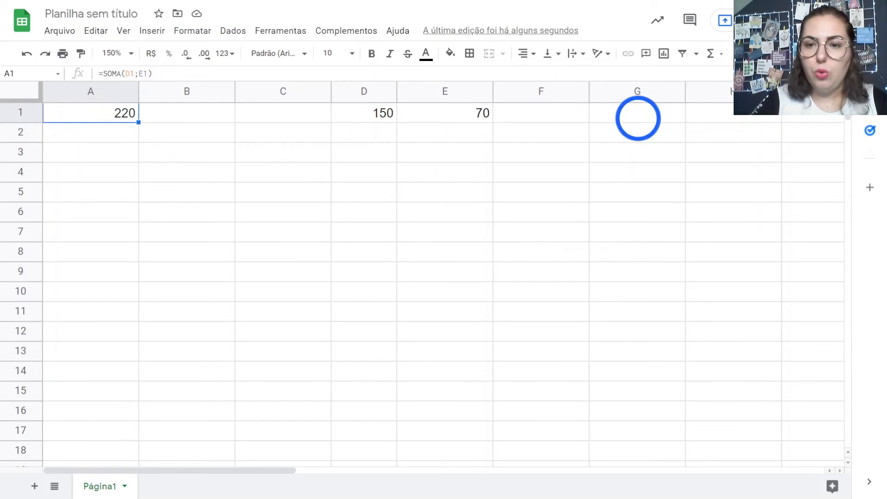
Fill G1:G15 with the consecutive numbers 1 to 15 and select that range.
click(638, 114)
text(1)
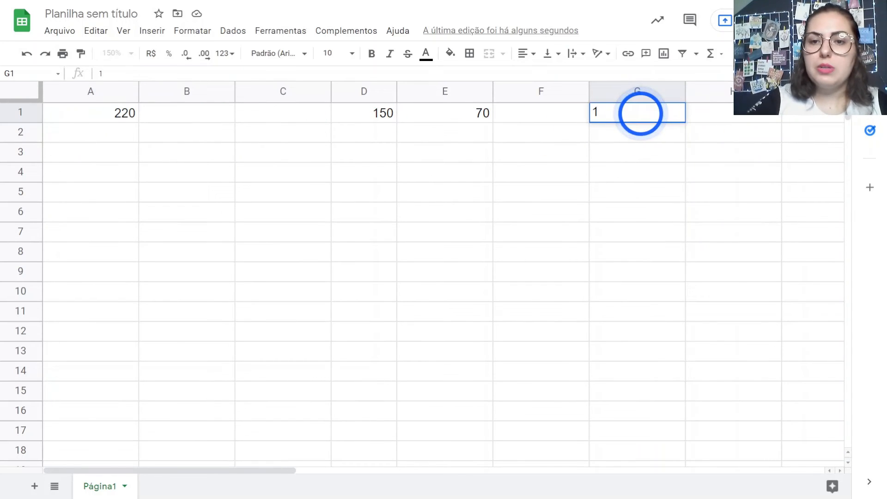
key(Return)
text(2)
key(Return)
text(3)
key(Return)
drag(640, 113, 689, 390)
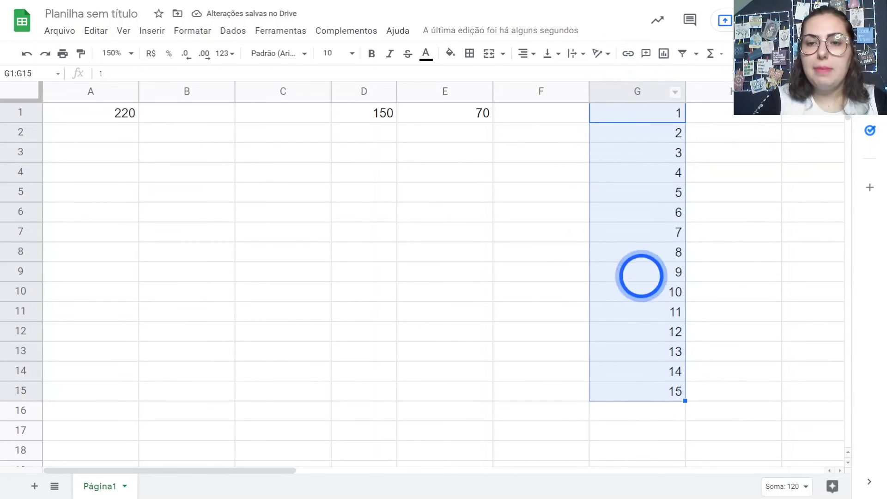
Sum the numbers in column G in A2 with the formula =SOMA(G1:G15).
click(124, 135)
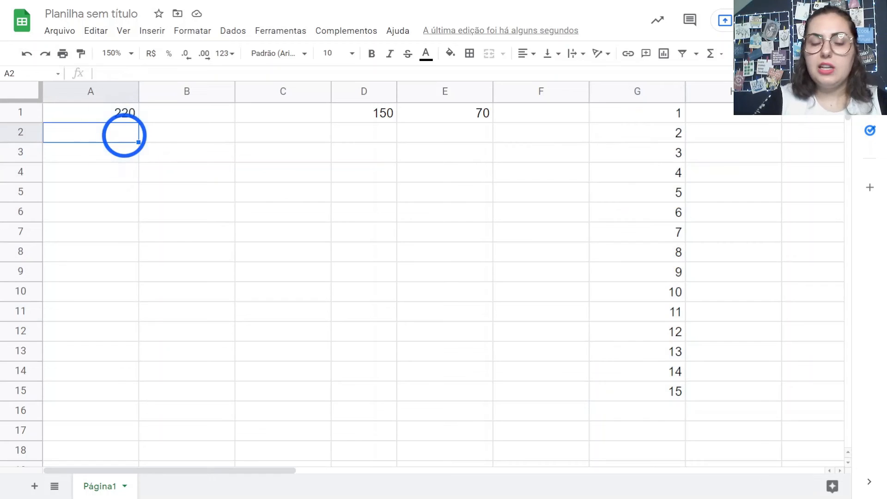
text(=SO)
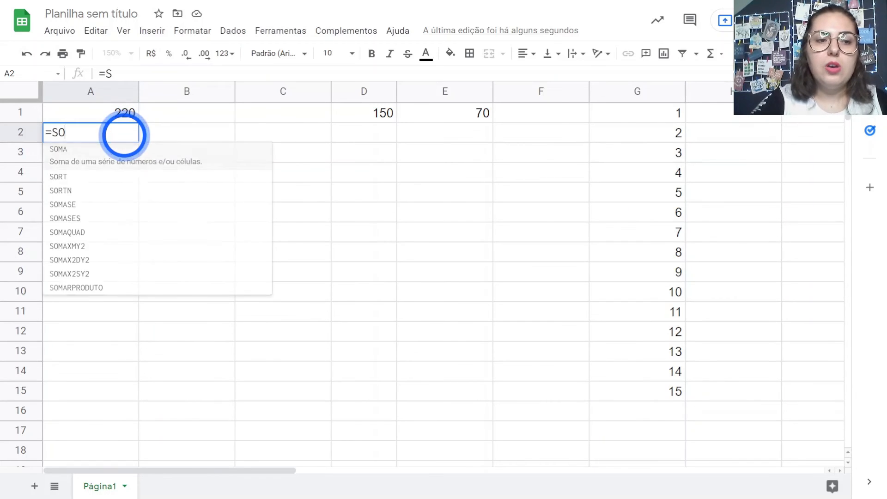
text(MA()
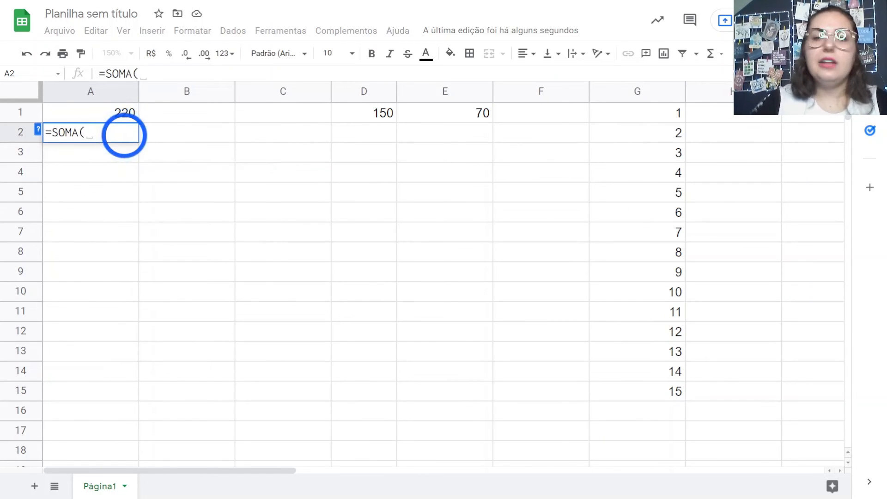
drag(650, 112, 647, 388)
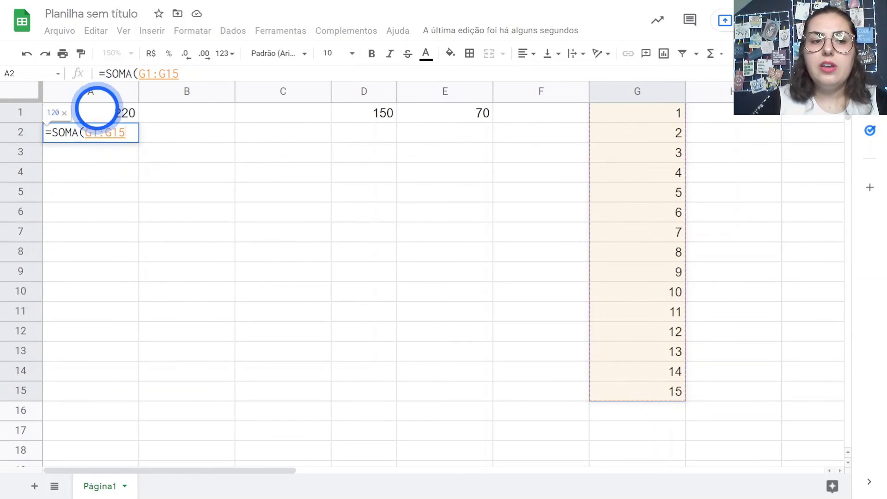
text())
key(Return)
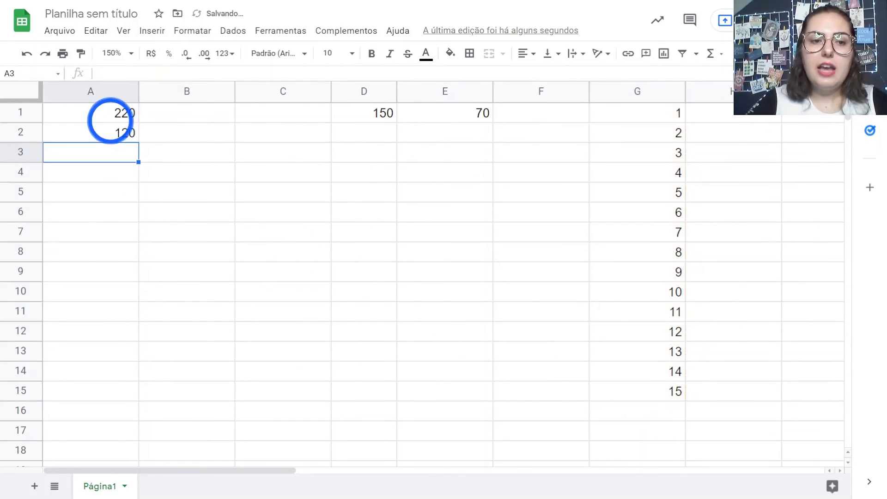
Check the SOMA formula in A2 against the numbers in column G, and change G15 to 16.
click(116, 129)
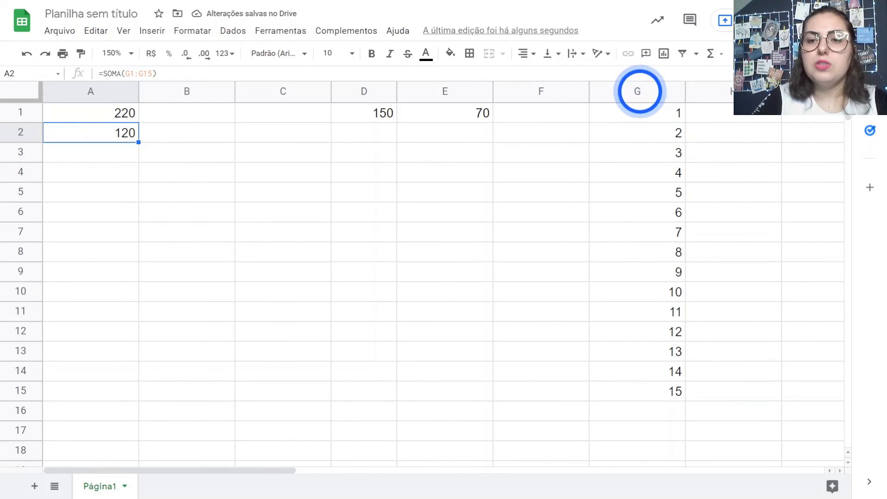
click(637, 91)
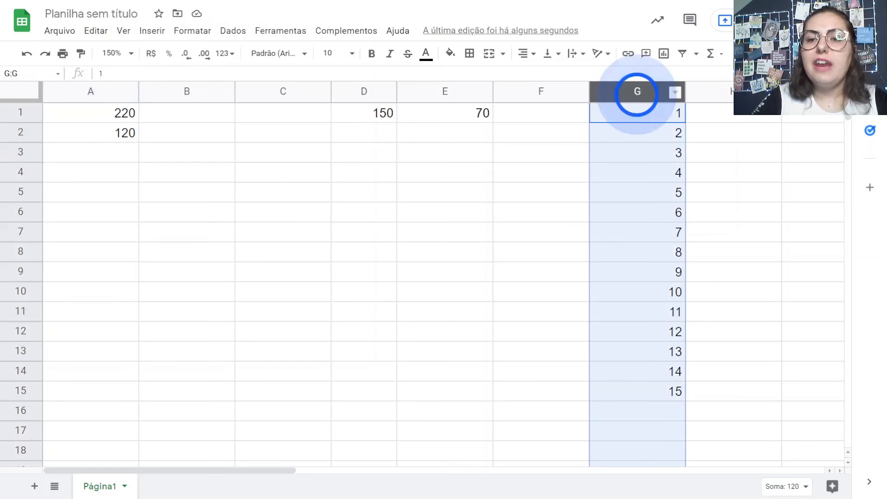
drag(656, 386, 654, 375)
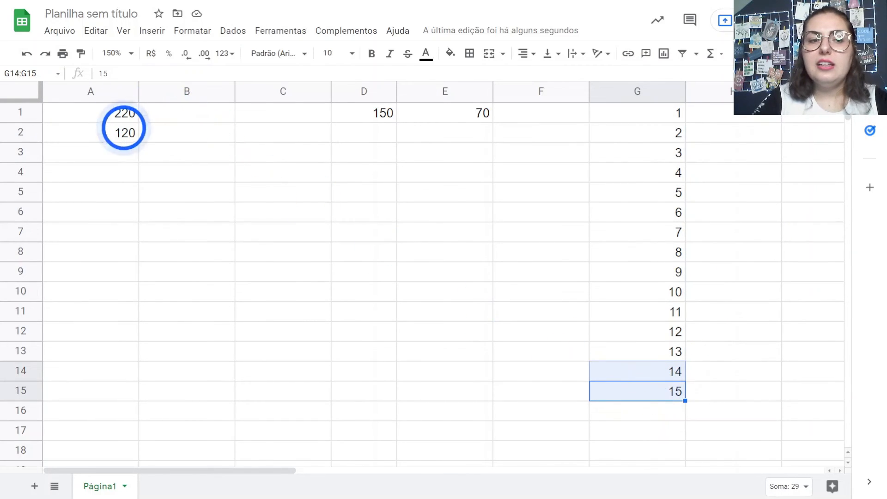
click(124, 131)
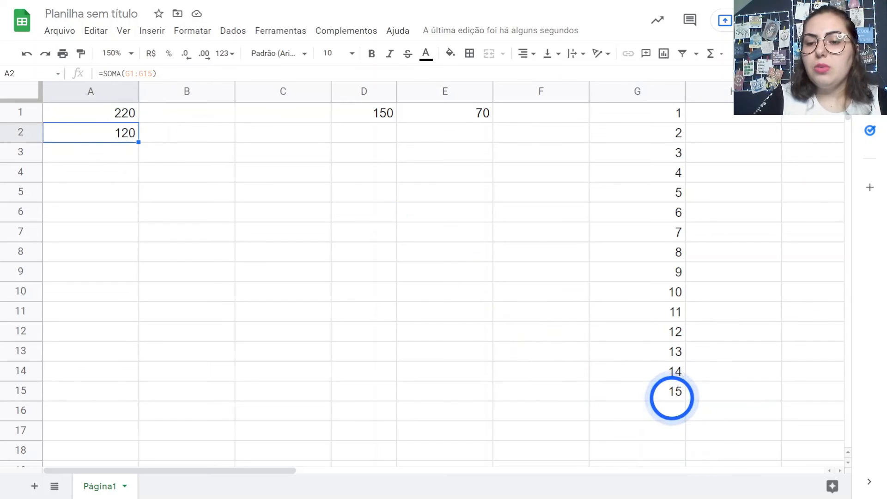
click(675, 388)
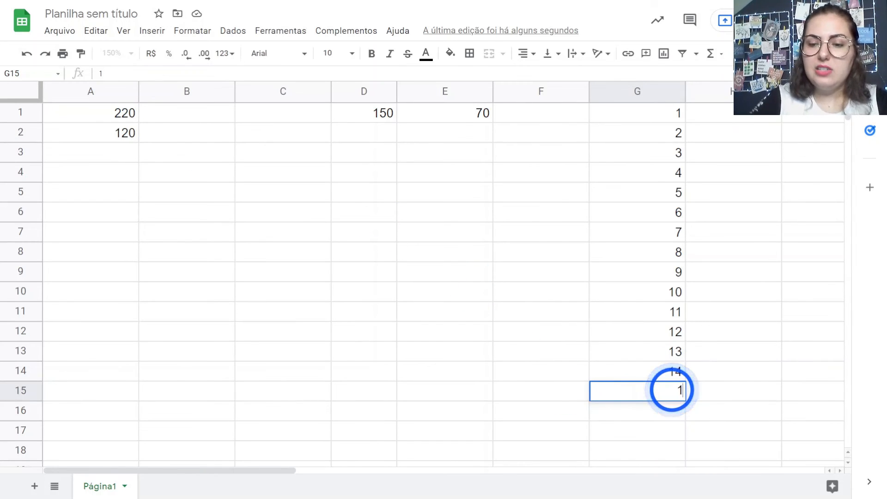
key(Return)
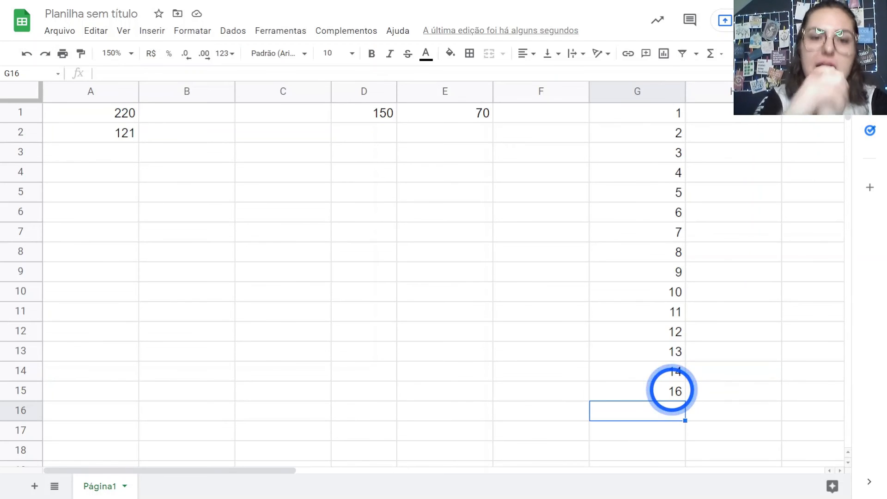
Insert the ALEATÓRIOENTRE function in C6 without any arguments.
click(263, 209)
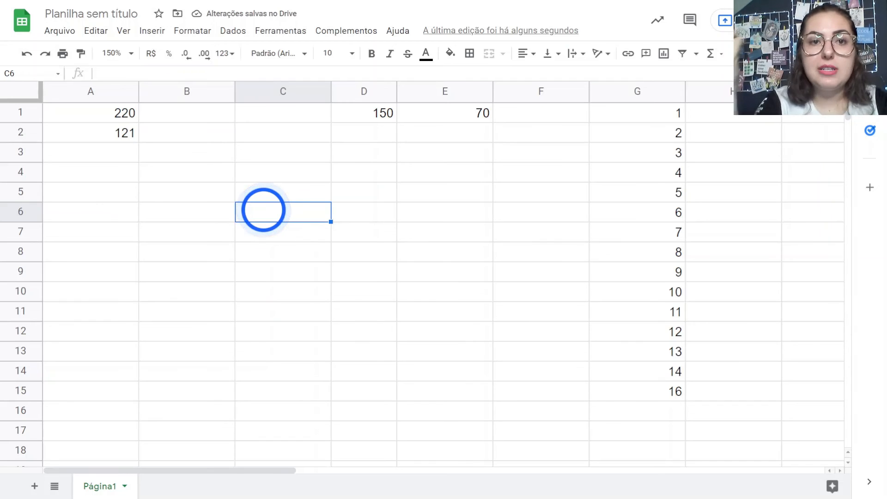
text(=)
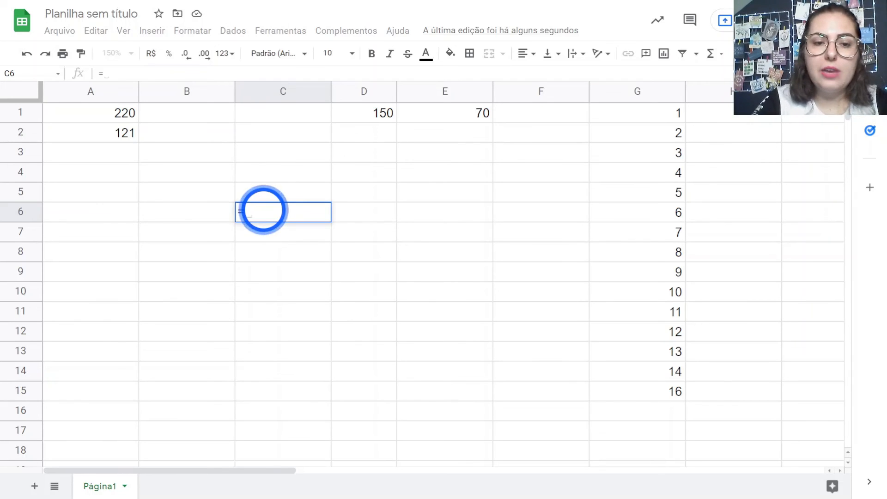
text(A)
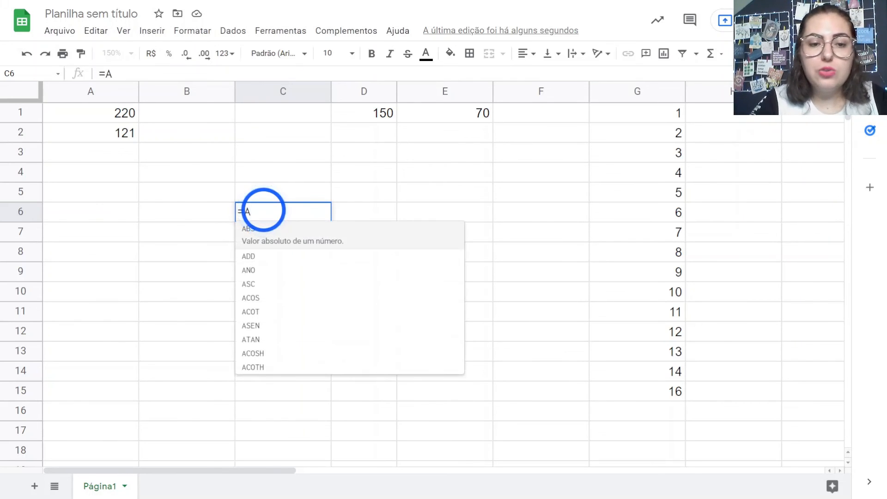
text(LEAT)
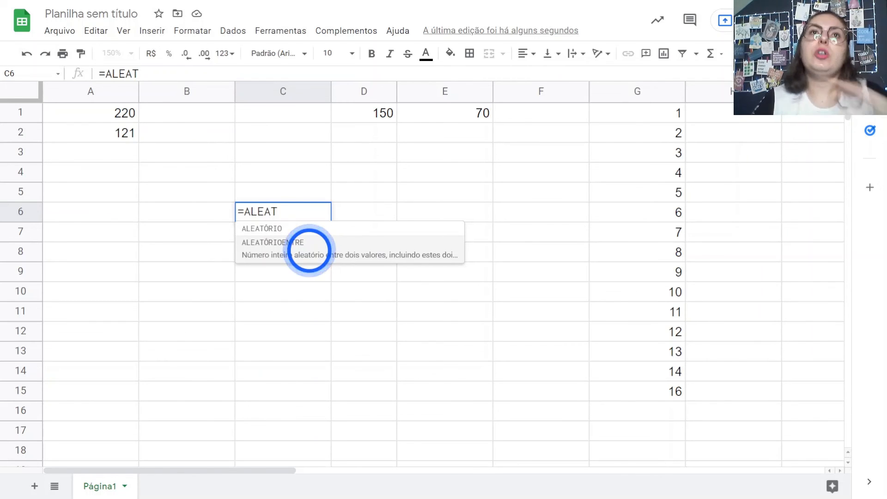
key(Return)
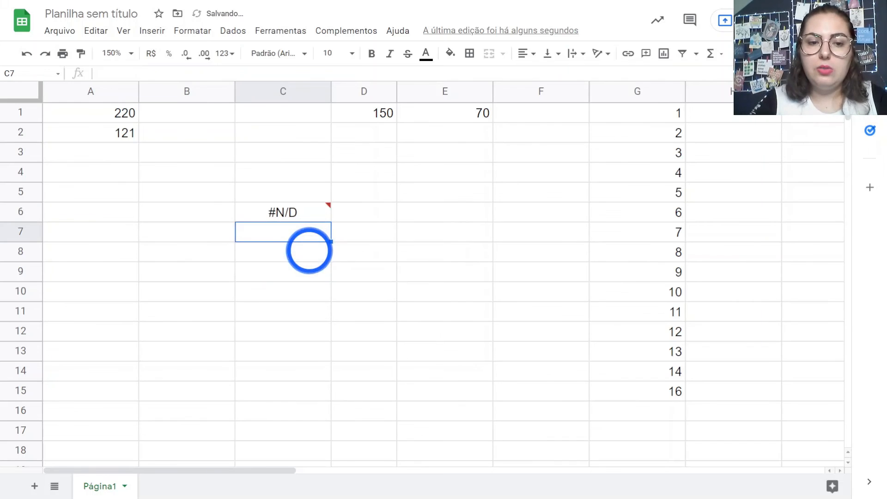
Add the limits 1 and 50 to the function in C6, making it =ALEATÓRIOENTRE(1;50).
click(291, 212)
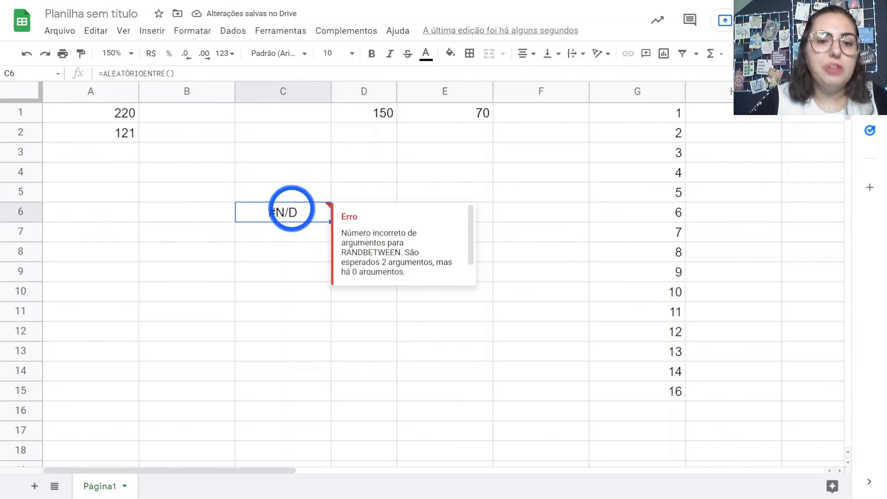
double_click(292, 210)
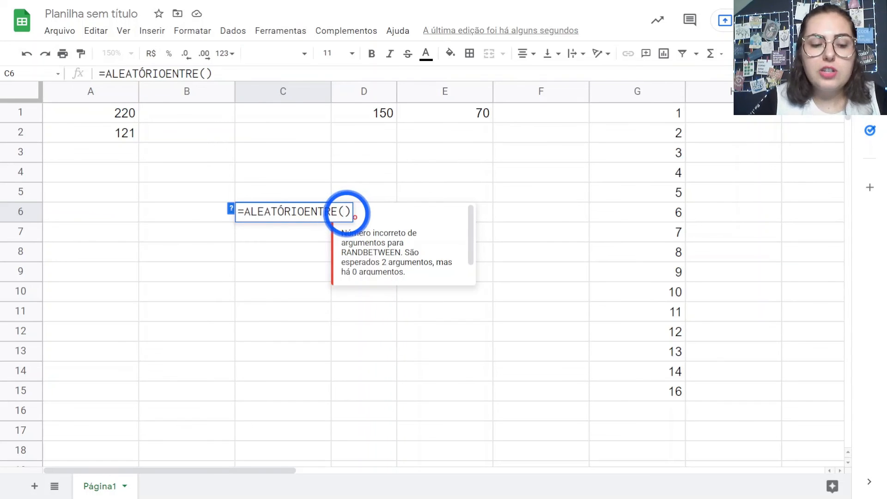
text(1; )
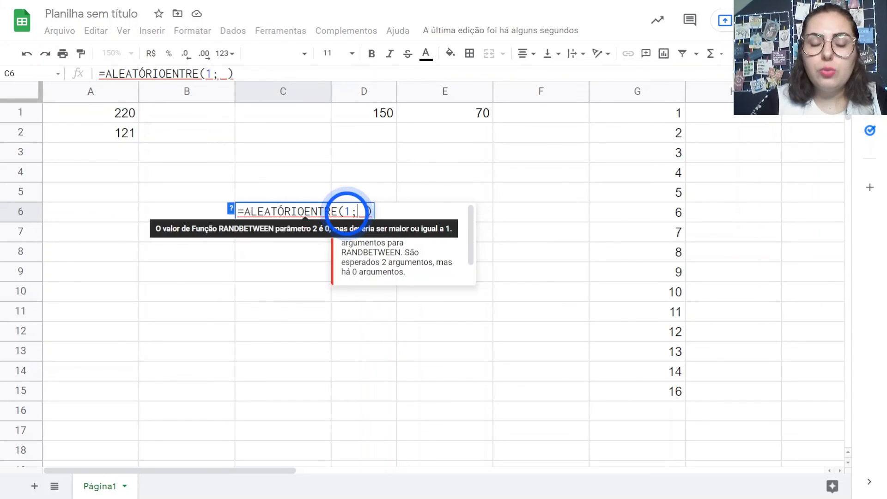
text(50)
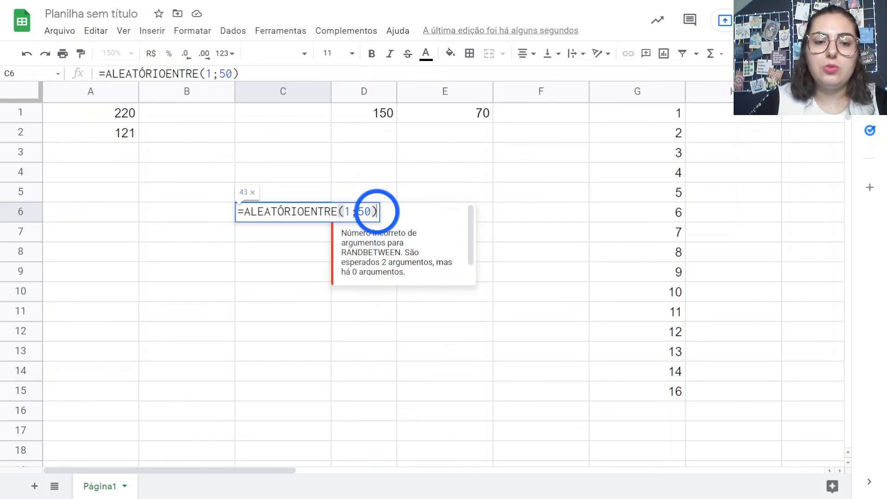
key(Return)
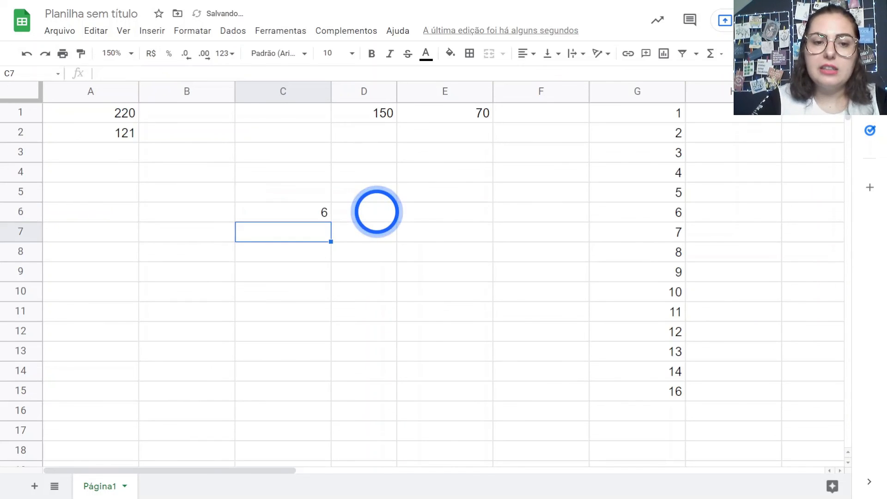
Recheck the random-number formula in C6 and copy it into C7.
click(293, 211)
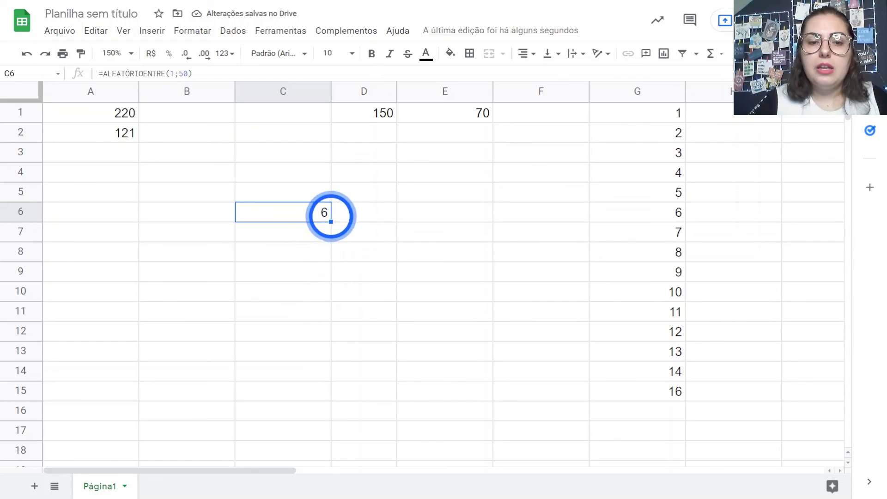
double_click(326, 213)
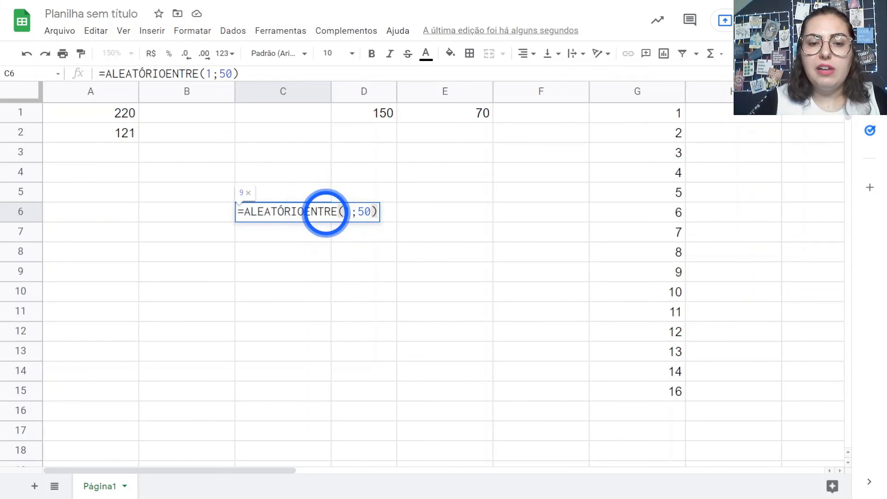
key(Return)
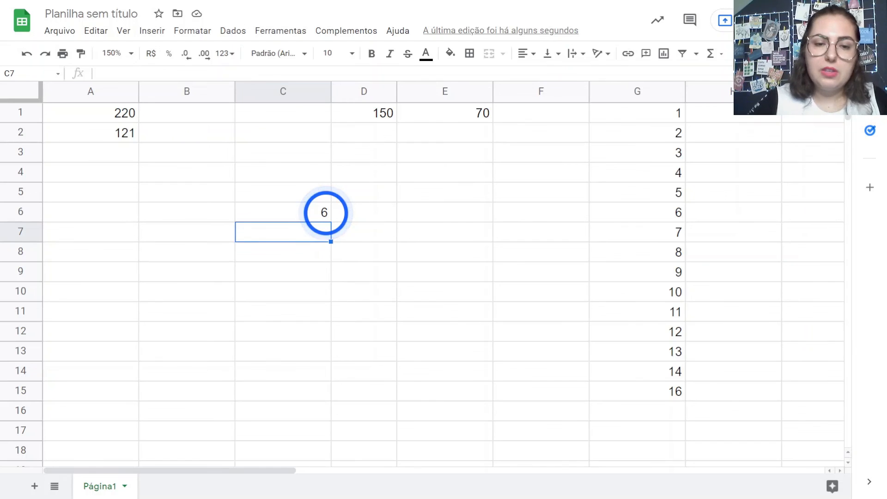
click(326, 213)
double_click(326, 213)
triple_click(360, 208)
key(ctrl+c)
click(280, 230)
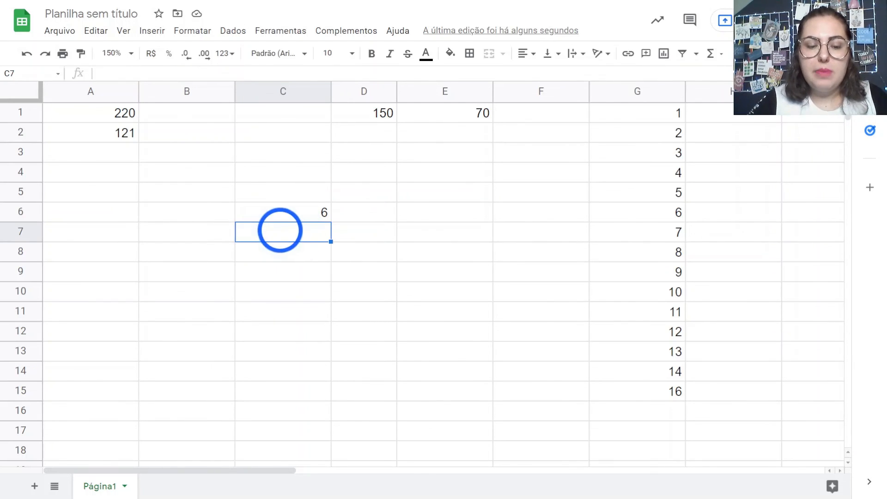
key(ctrl+v)
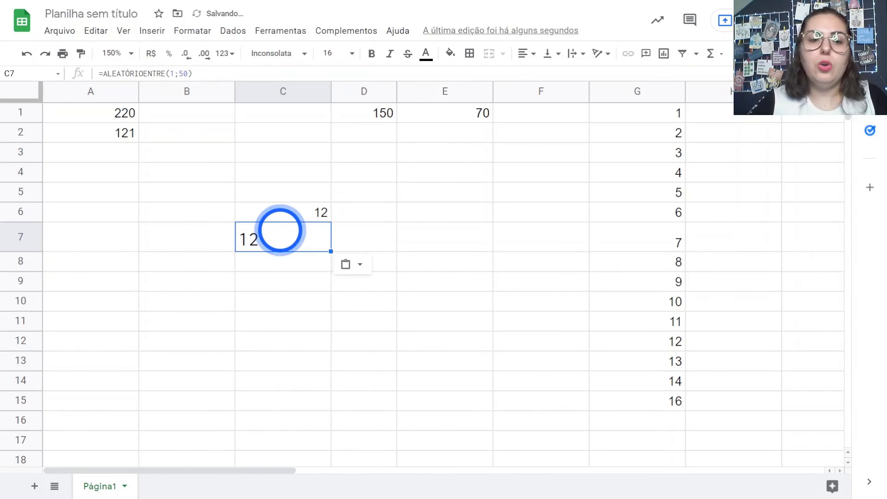
Delete the ALEATÓRIOENTRE formulas from C6 and C7.
click(383, 215)
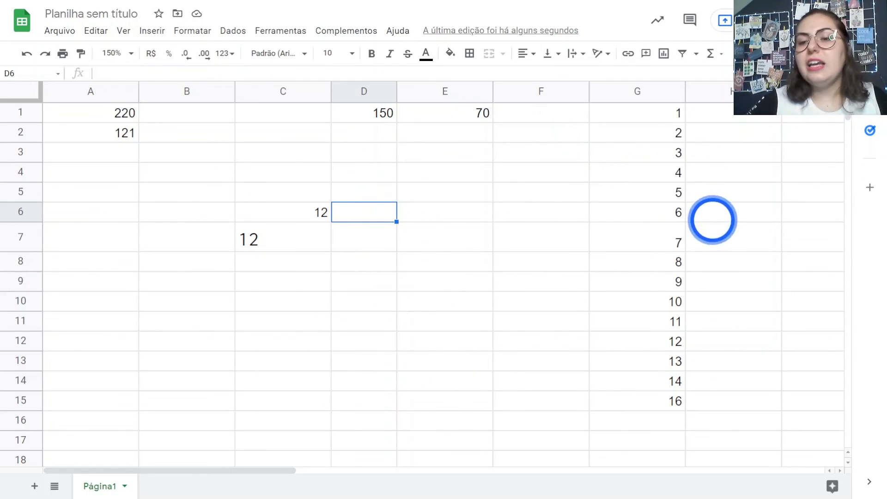
click(305, 213)
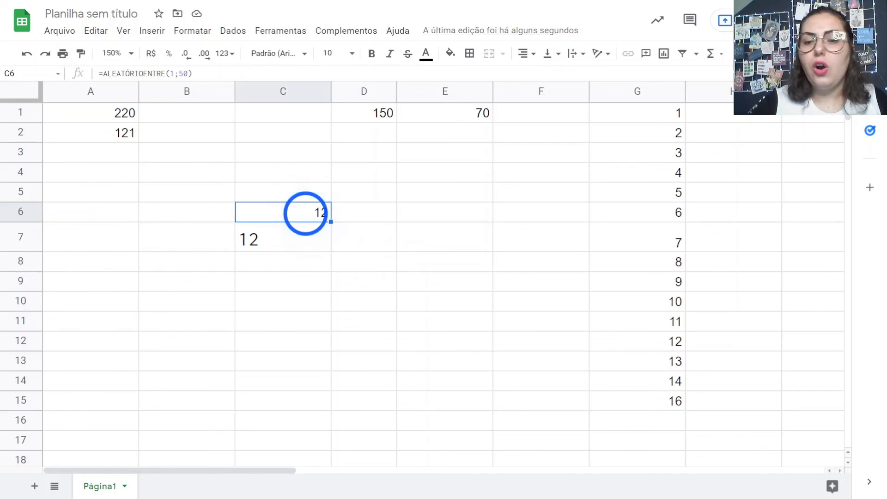
key(Delete)
click(288, 232)
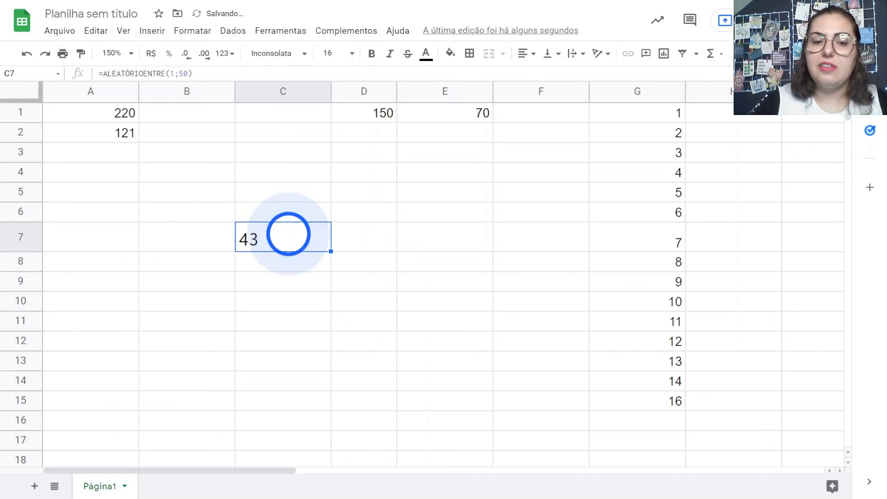
key(Delete)
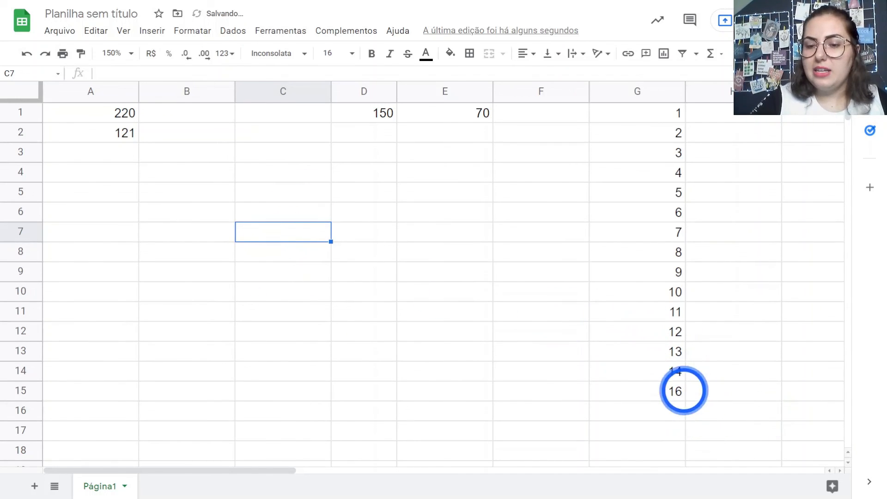
Set G15 to 15 so column G is numbered consecutively.
click(678, 391)
text(15)
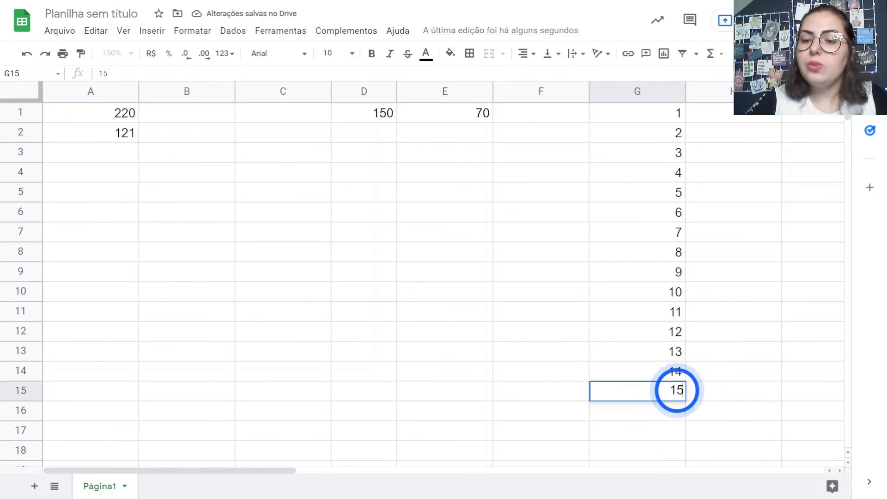
key(Return)
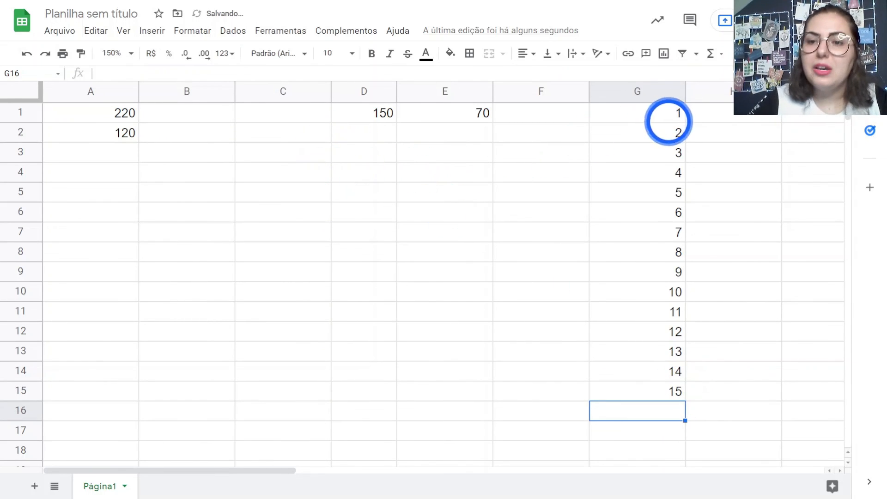
Enter a person's first name beside each of the numbers 1 to 6 in H1:H6, and "..." in H7.
click(709, 117)
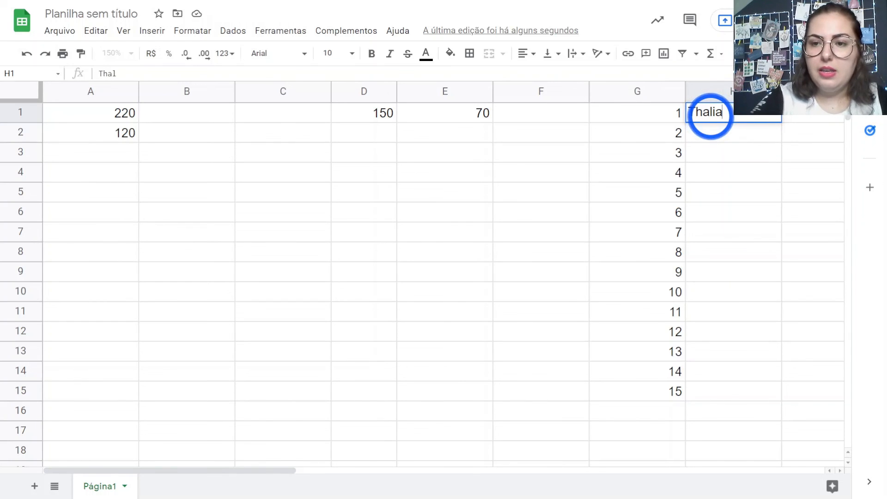
key(Return)
text(Kleyton)
key(Return)
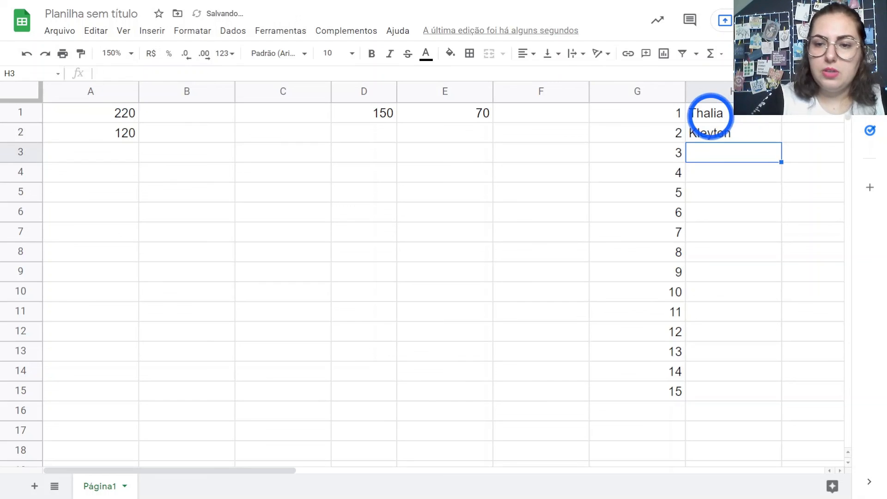
text(Igor)
key(Return)
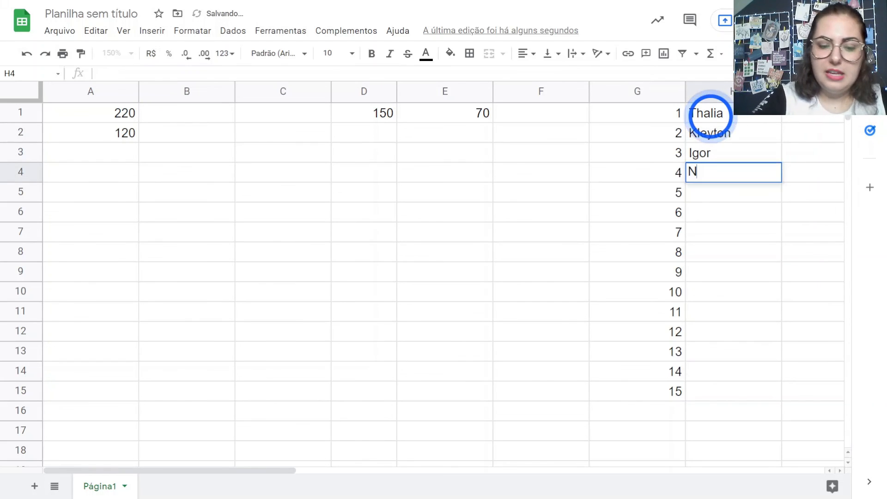
text(Natalia)
key(Return)
text(Laila)
key(Return)
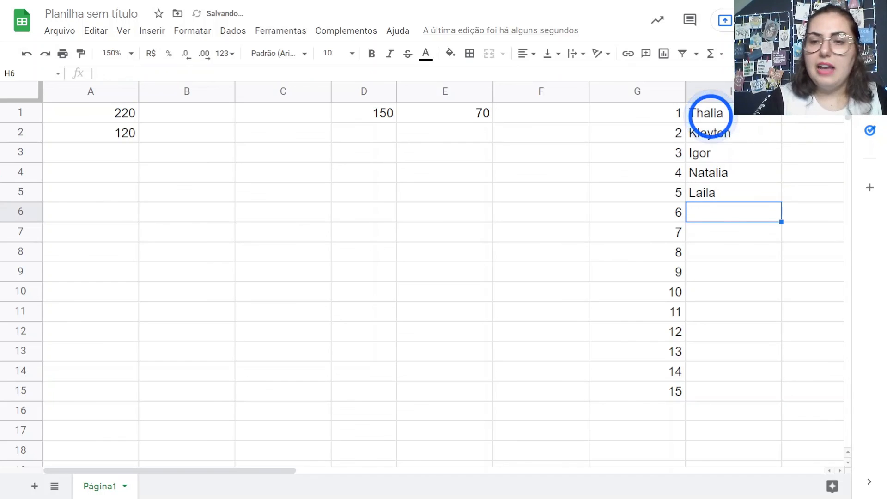
text(Carlos)
key(Return)
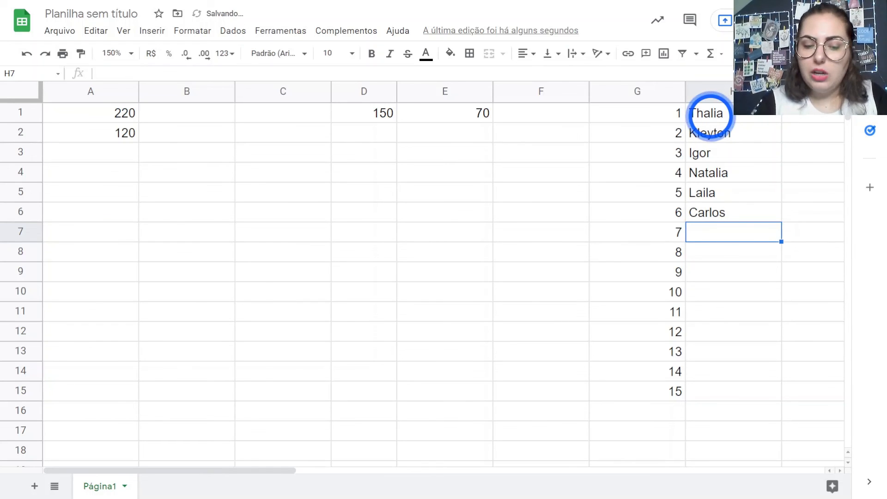
text(...)
key(Return)
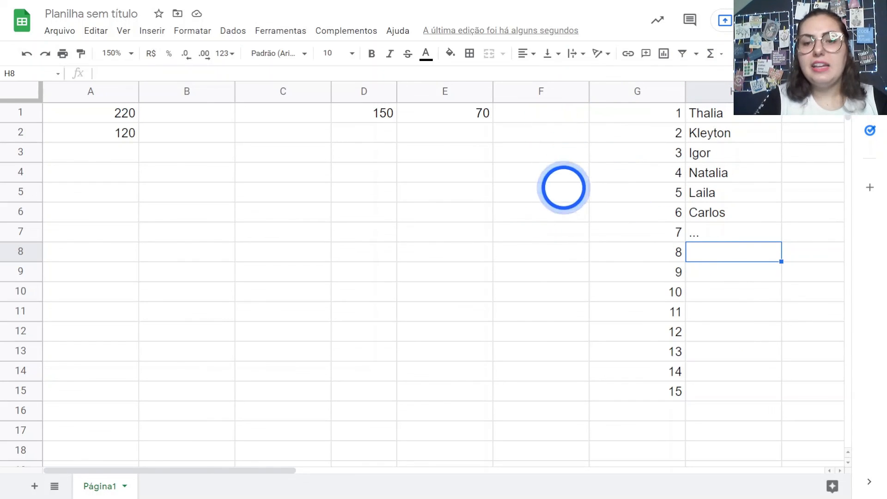
Draw a random number in F5 with =ALEATÓRIOENTRE(1;15) and select the name beside the matching number, in H4.
click(527, 197)
text(=ALEA)
key(Down)
key(Tab)
text(1)
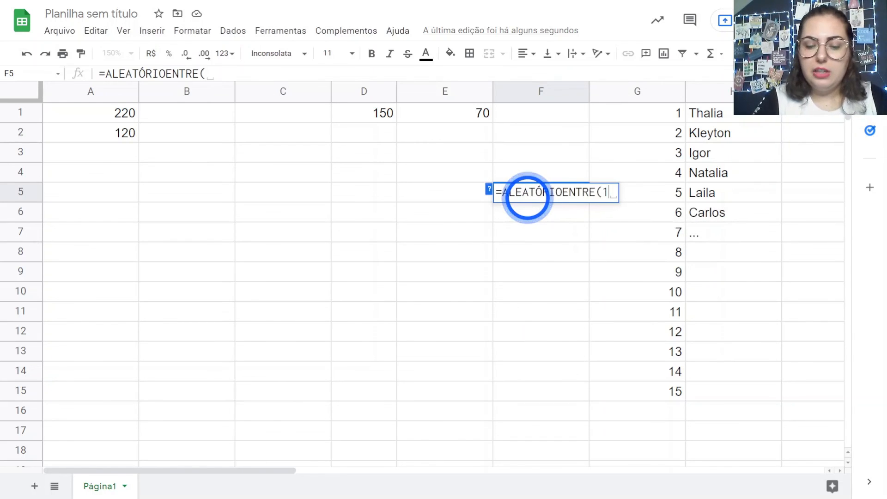
text(;15))
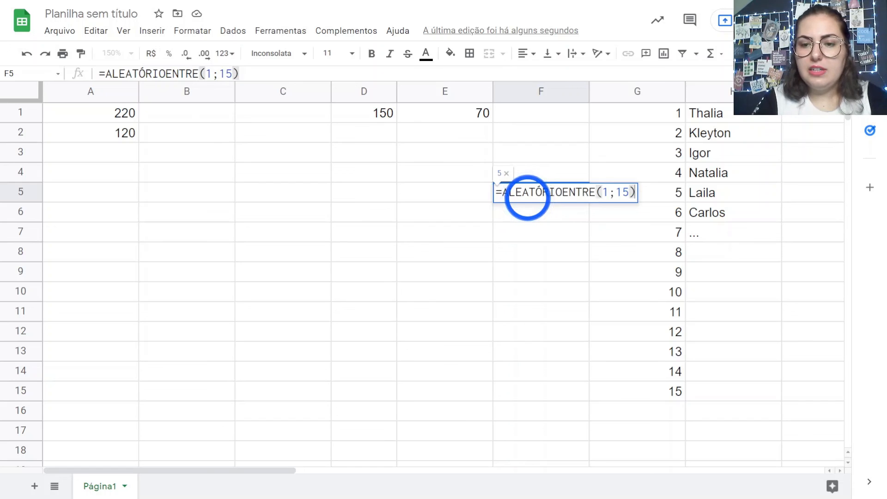
key(Return)
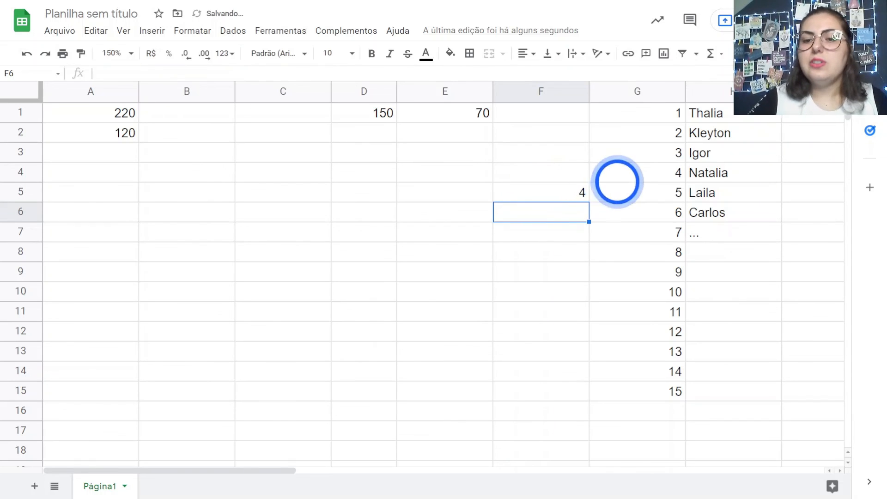
click(584, 189)
click(712, 167)
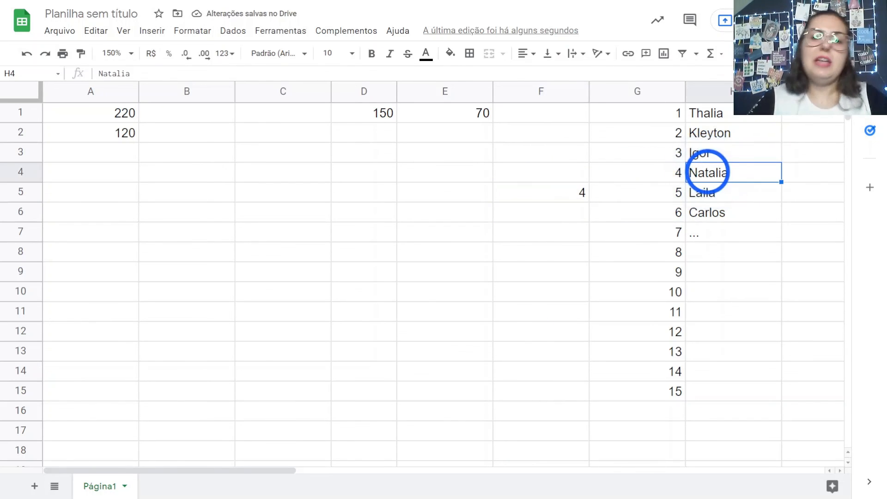